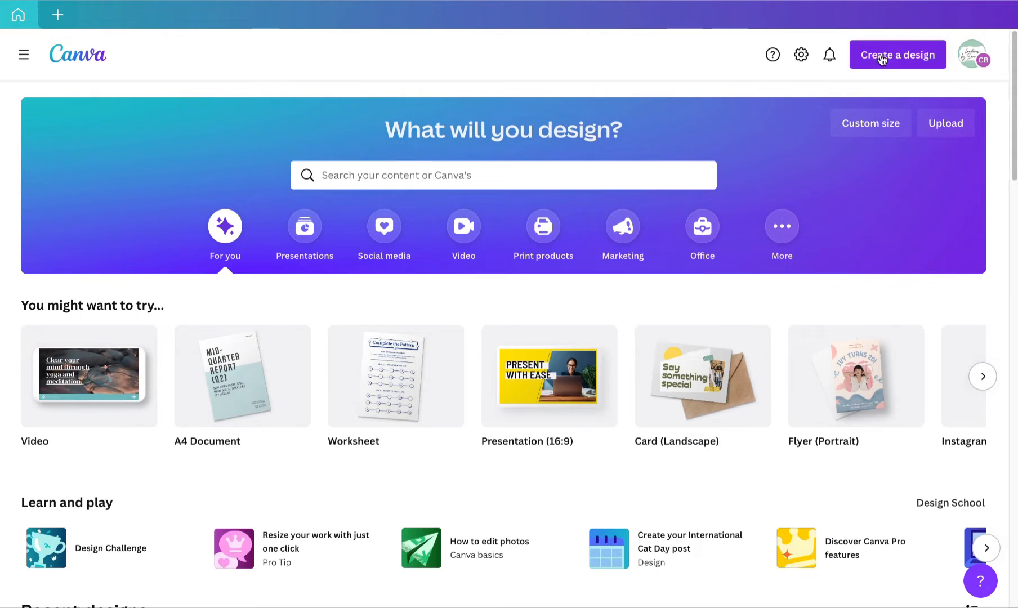
Step: Create a new custom-size design 14.8 cm wide and 10.5 cm high
left_click(730, 428)
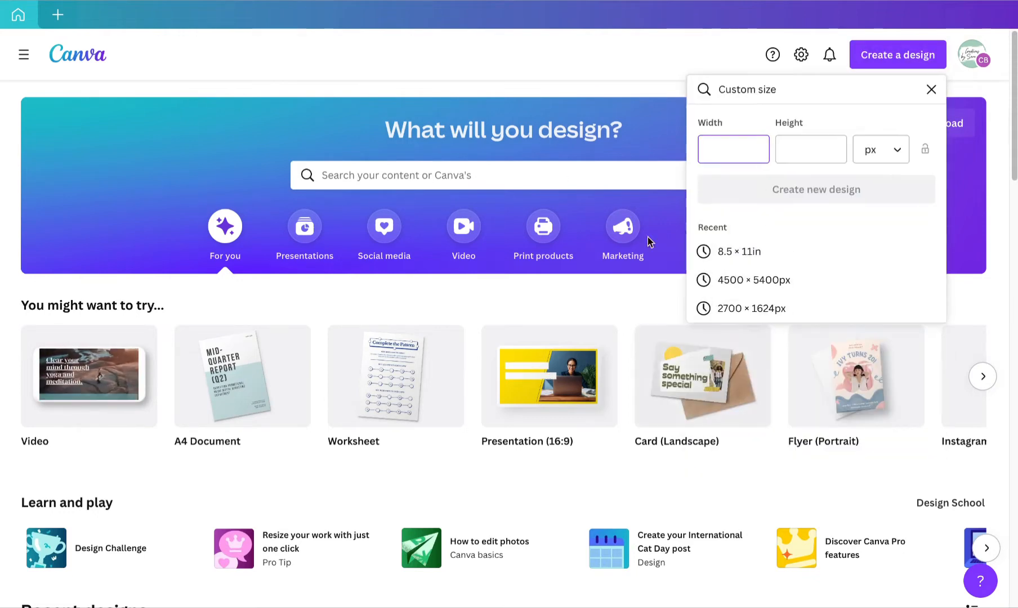
left_click(876, 149)
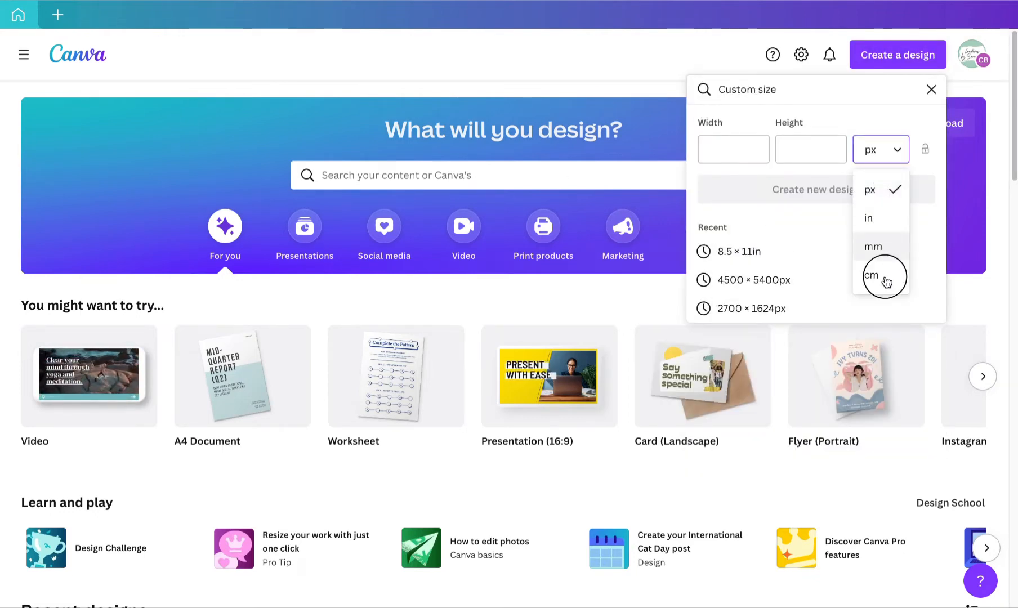
left_click(879, 275)
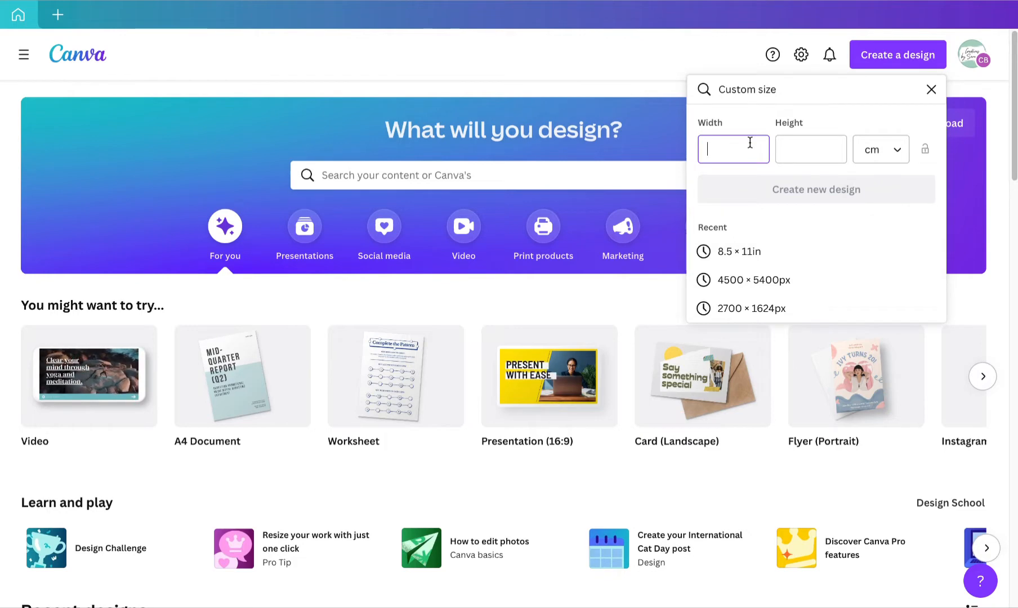
type("14.")
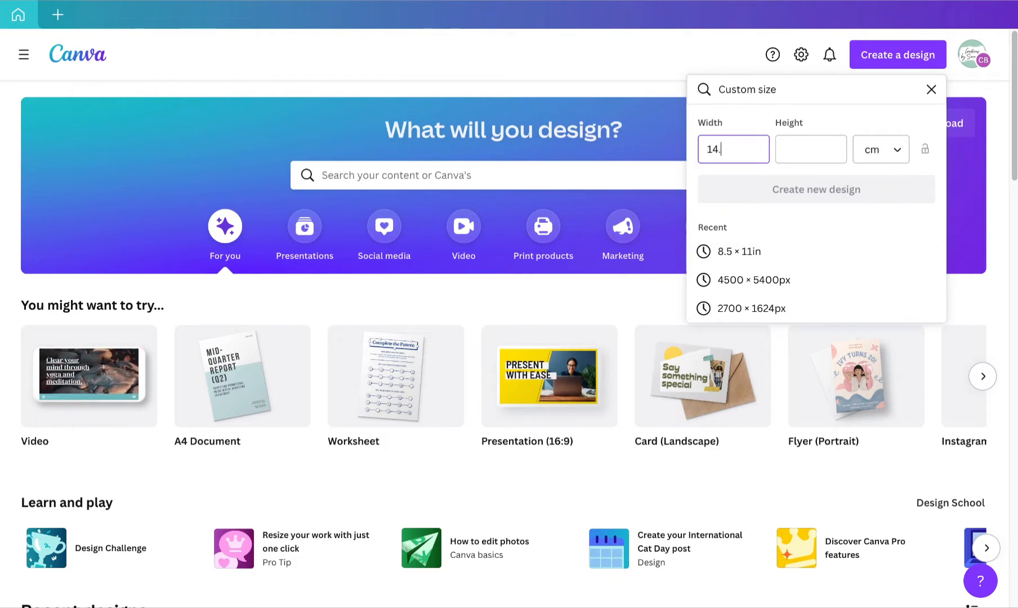
type("8")
left_click(839, 147)
type("10.5")
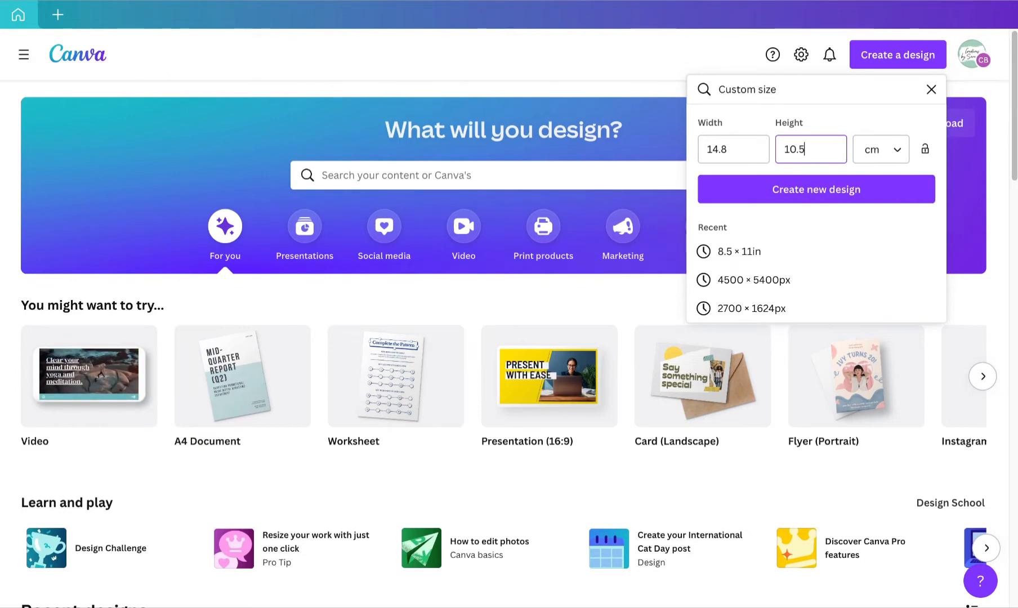
left_click(831, 197)
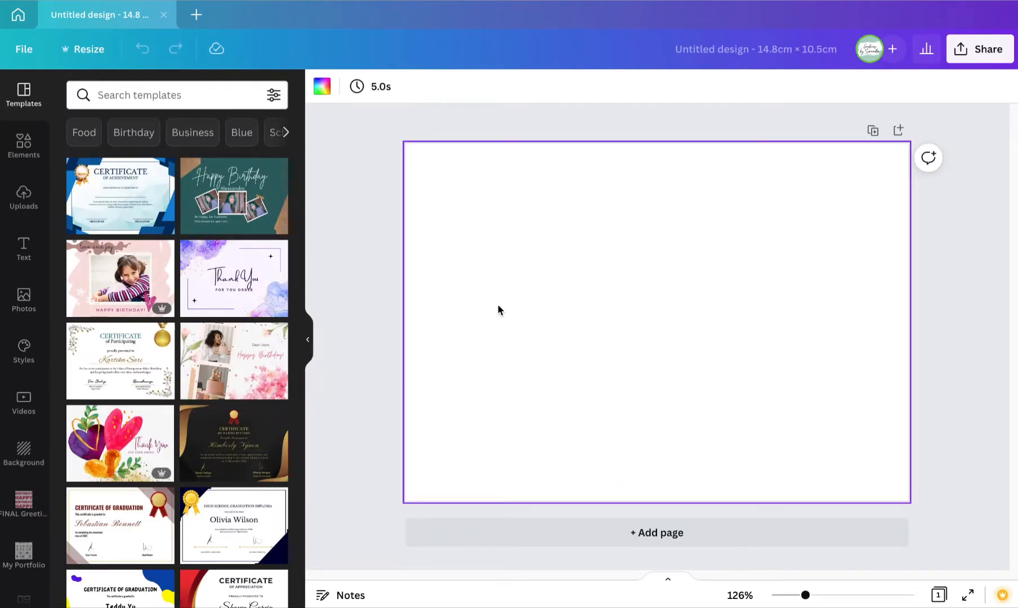
Step: Fill the page background with the default light blue #38b6ff
left_click(322, 86)
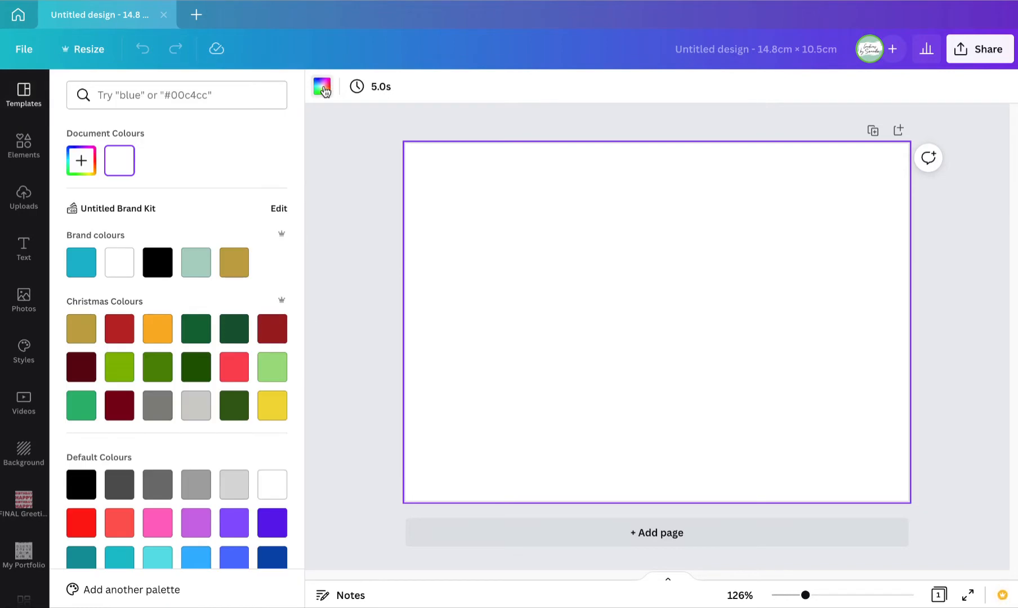
scroll(238, 264, "down", 1)
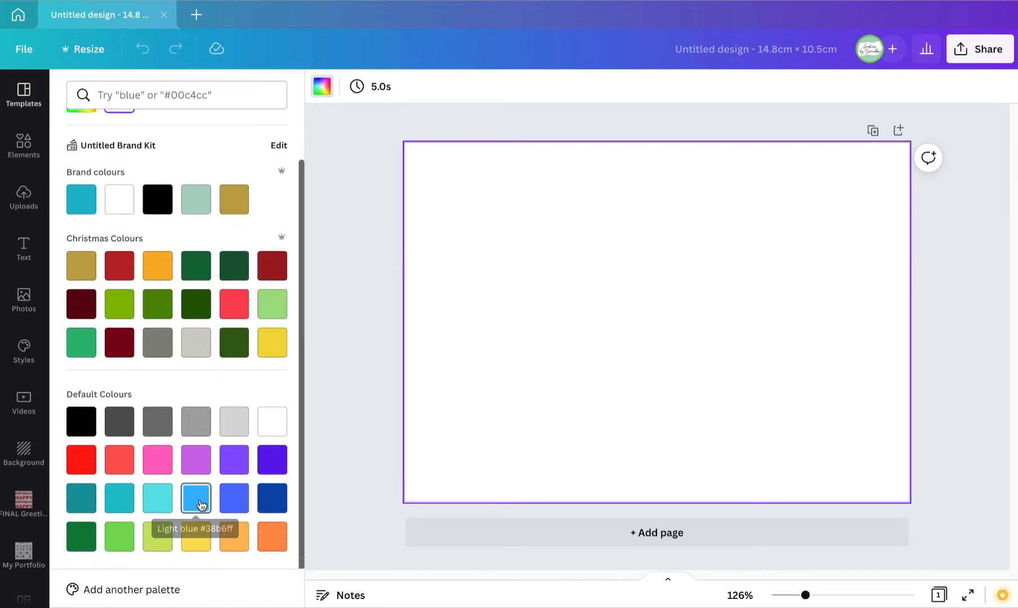
left_click(197, 498)
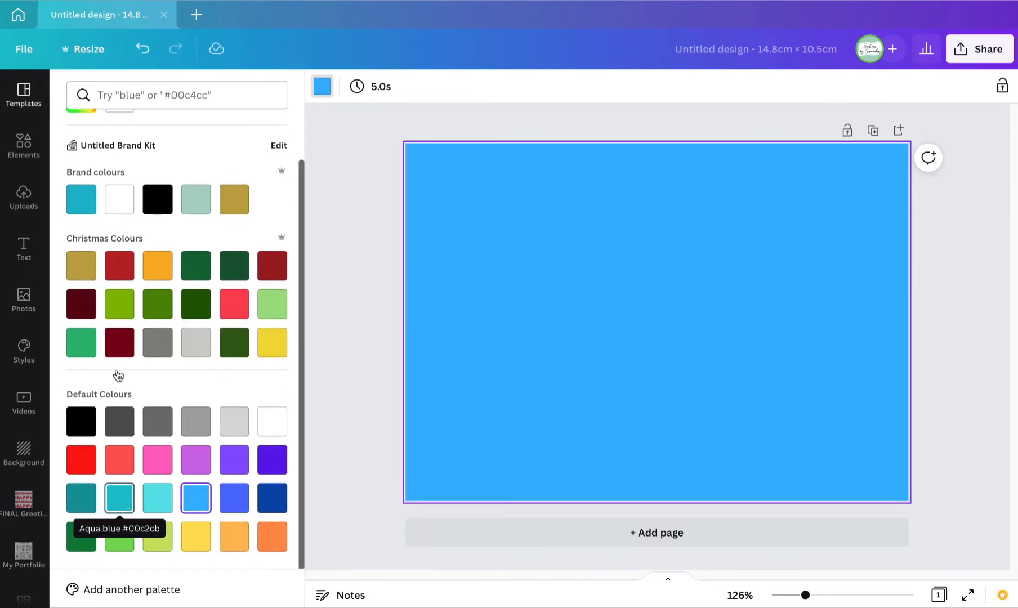
Step: Set the page background to the colour 13c3db using the colour search, and clear the search
scroll(116, 338, "up", 1)
left_click(121, 102)
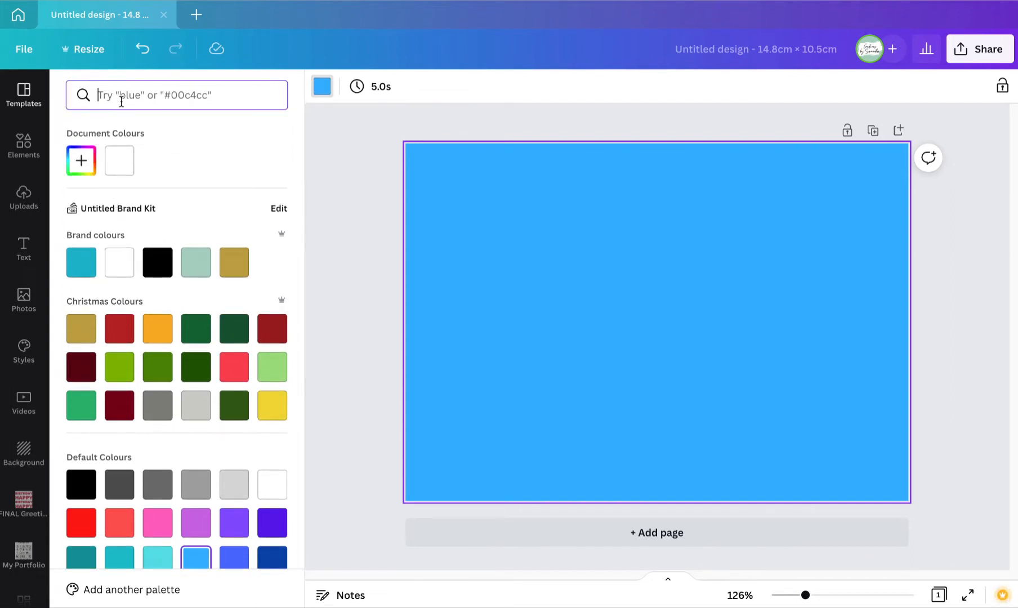
type("13")
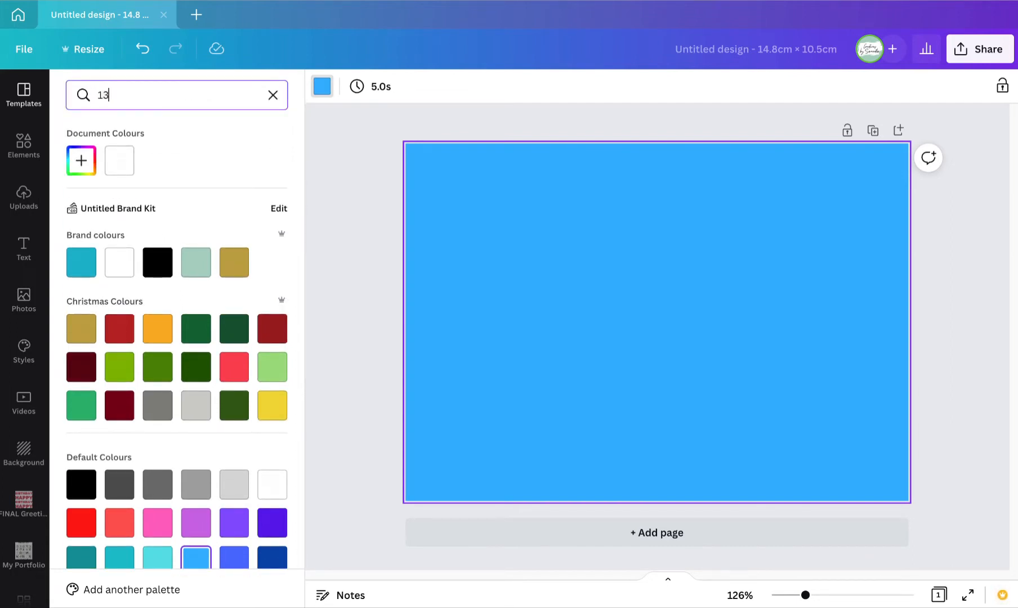
type("c3")
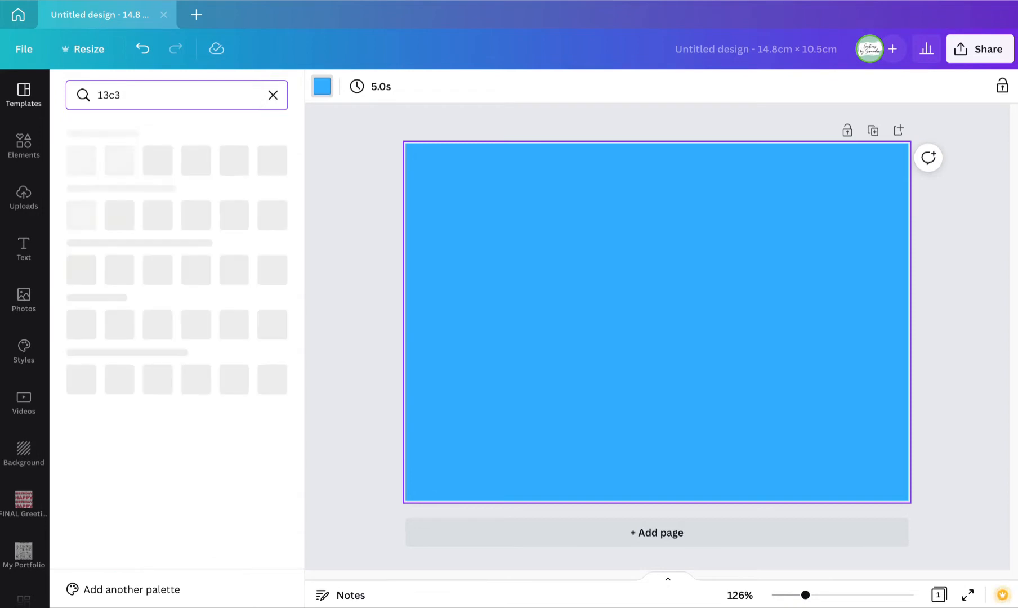
type("db")
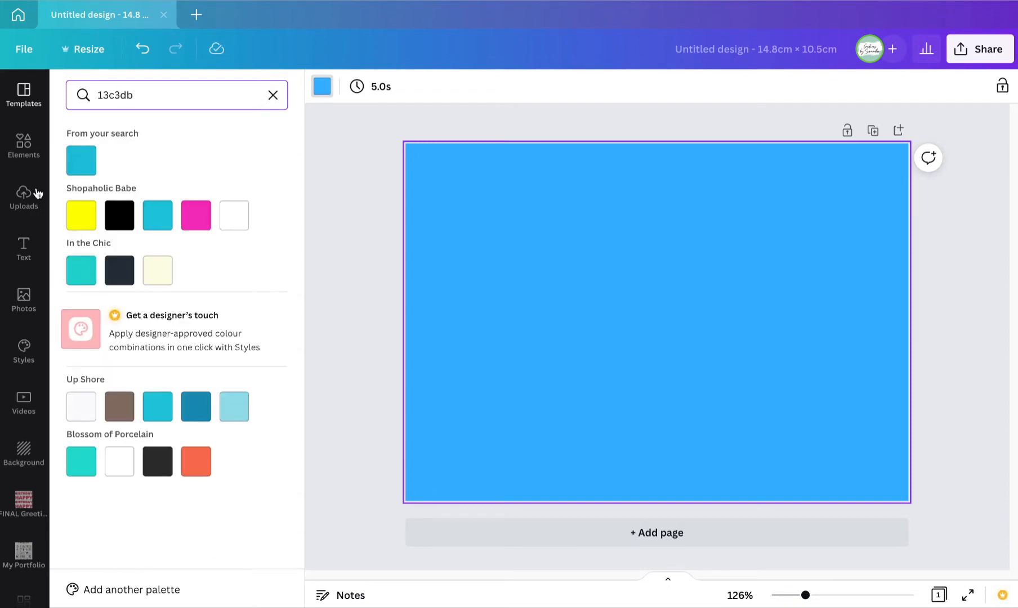
left_click(86, 163)
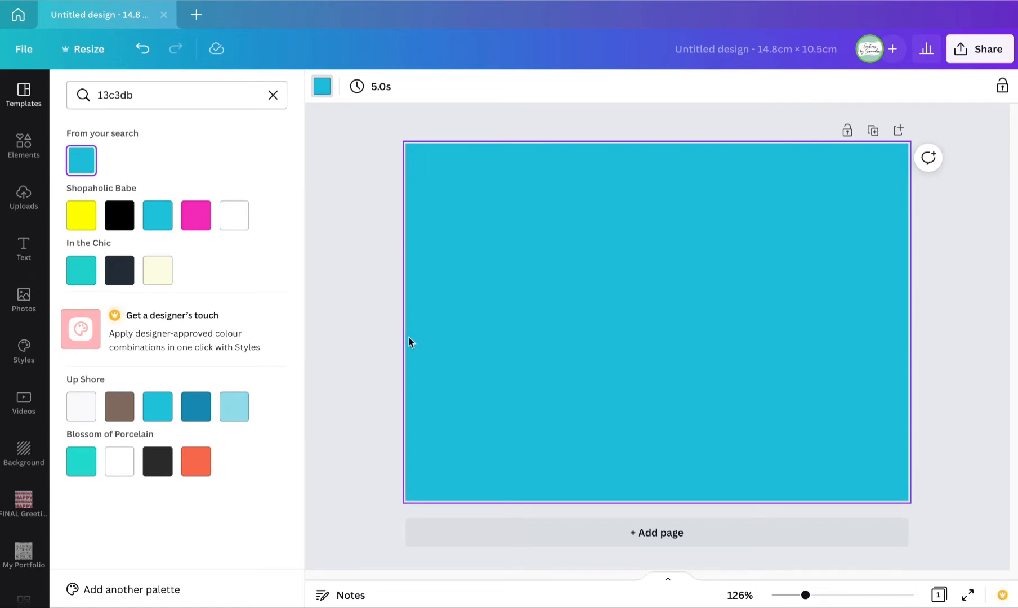
left_click(271, 96)
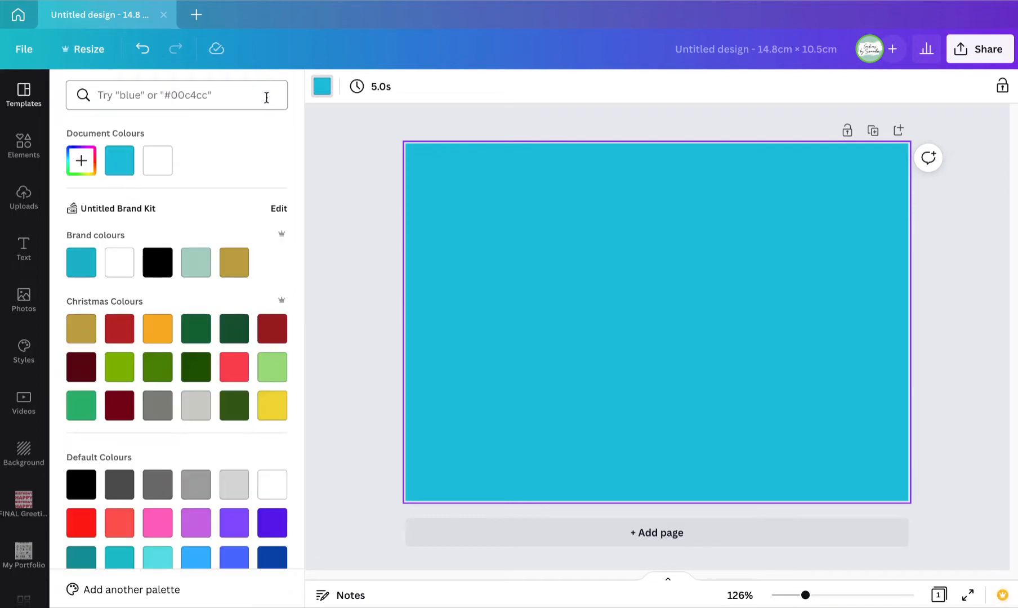
Step: Search the elements library for "falling winter snow"
left_click(28, 144)
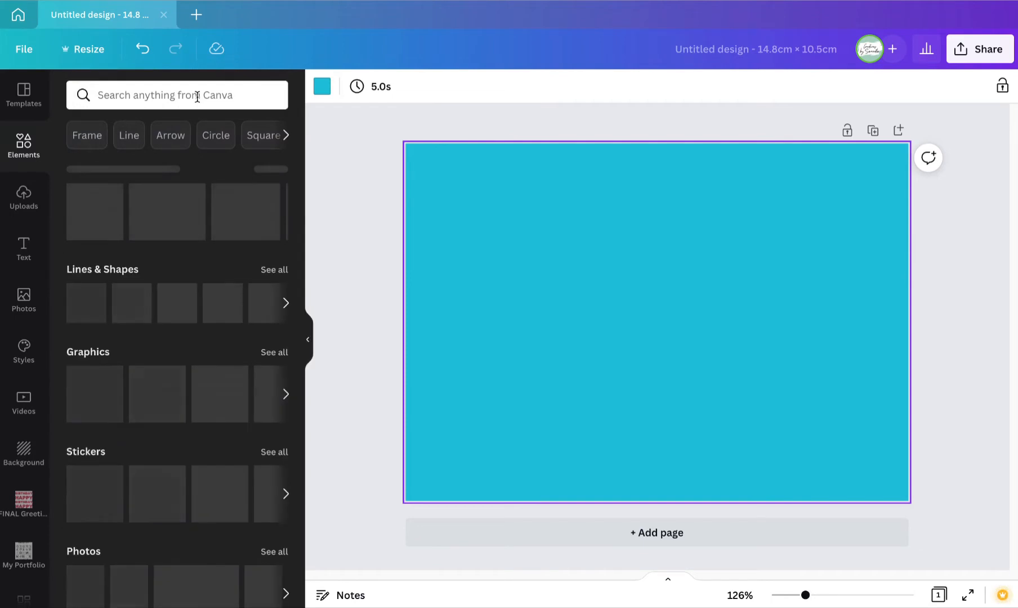
left_click(200, 99)
left_click(129, 90)
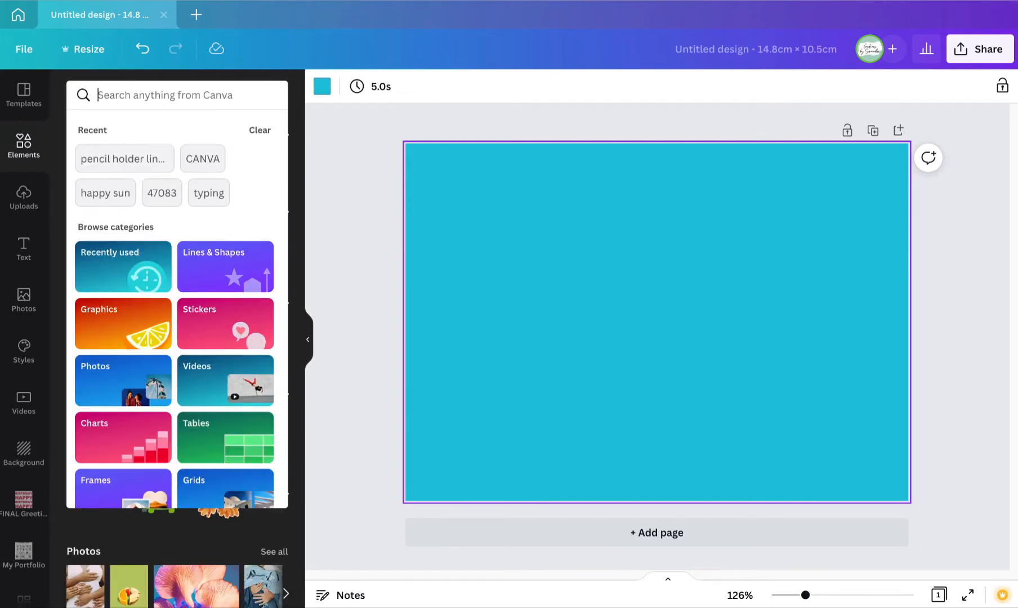
type("falling wi")
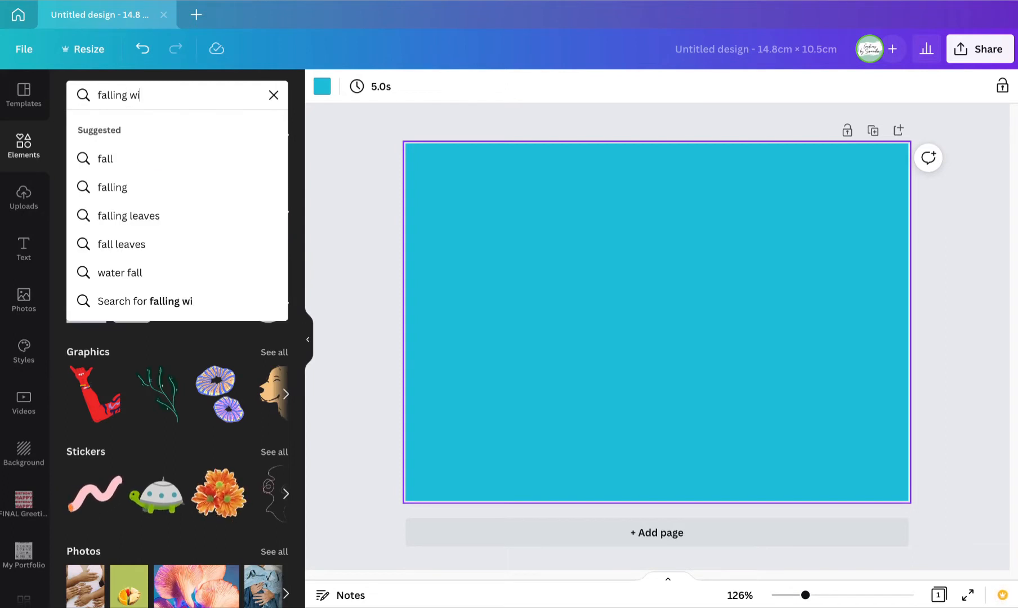
type("nter snow")
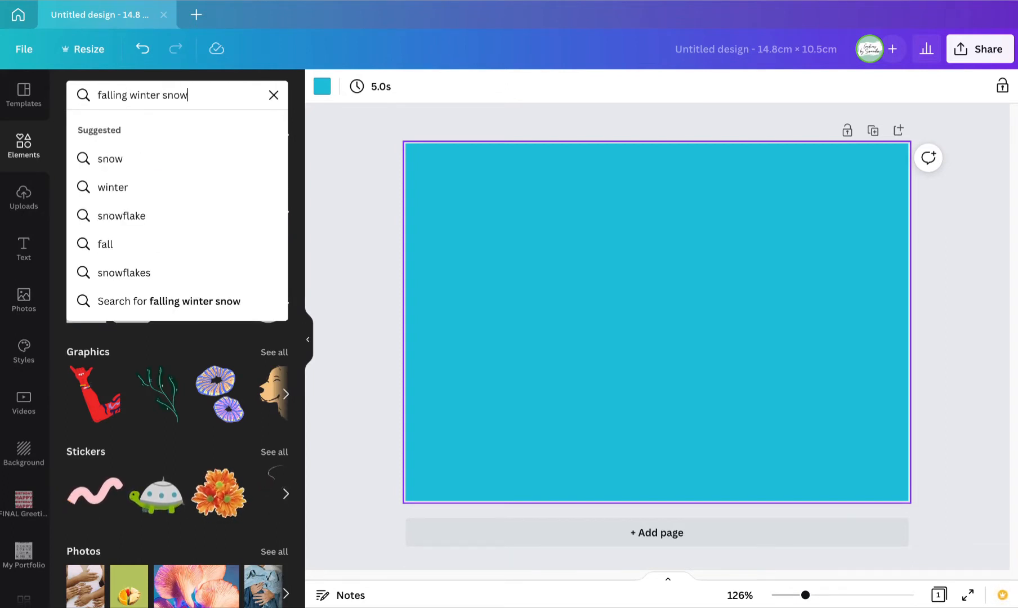
key("Return")
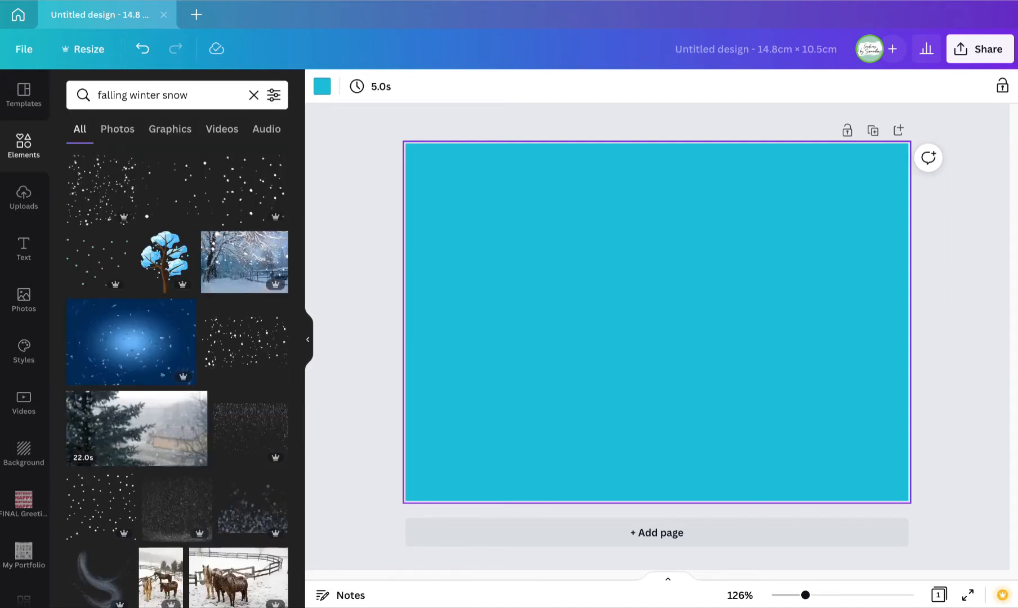
Step: Add the sparse white snow-dots graphic in the page's upper-left corner and enlarge it to about a third of the page width
left_click(119, 201)
left_click(249, 172)
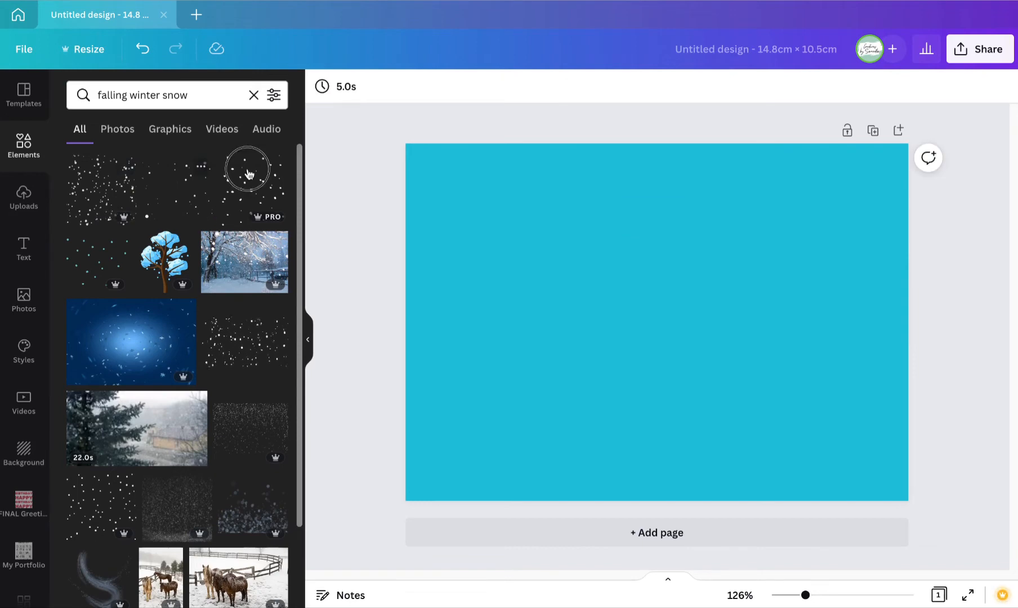
left_click_drag(621, 345, 435, 236)
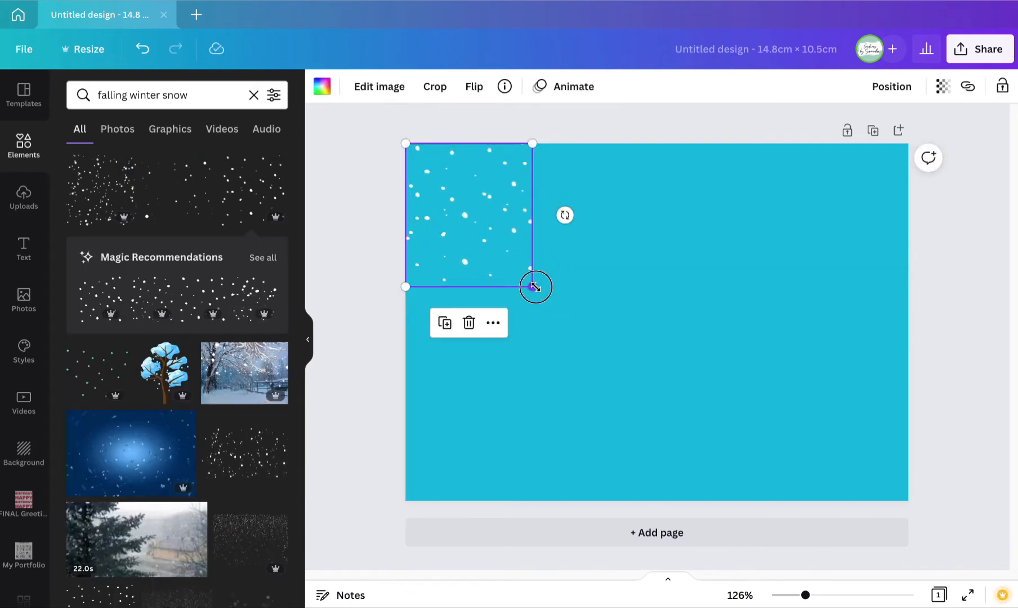
left_click_drag(534, 287, 544, 376)
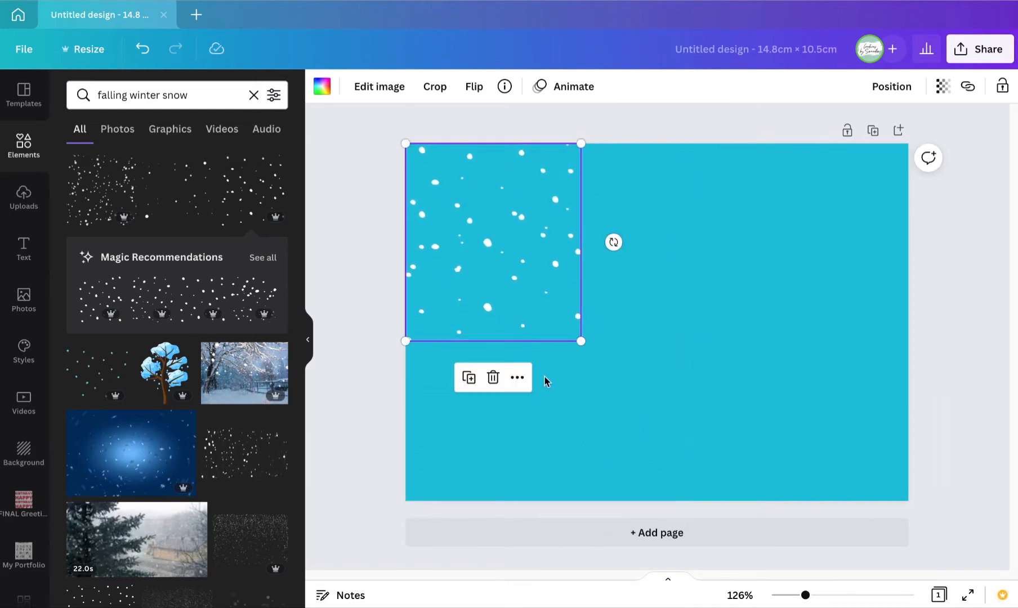
Step: Duplicate the snow graphic into the page's lower-left corner and into the lower middle beside it
left_click_drag(518, 271, 515, 434)
left_click(725, 300)
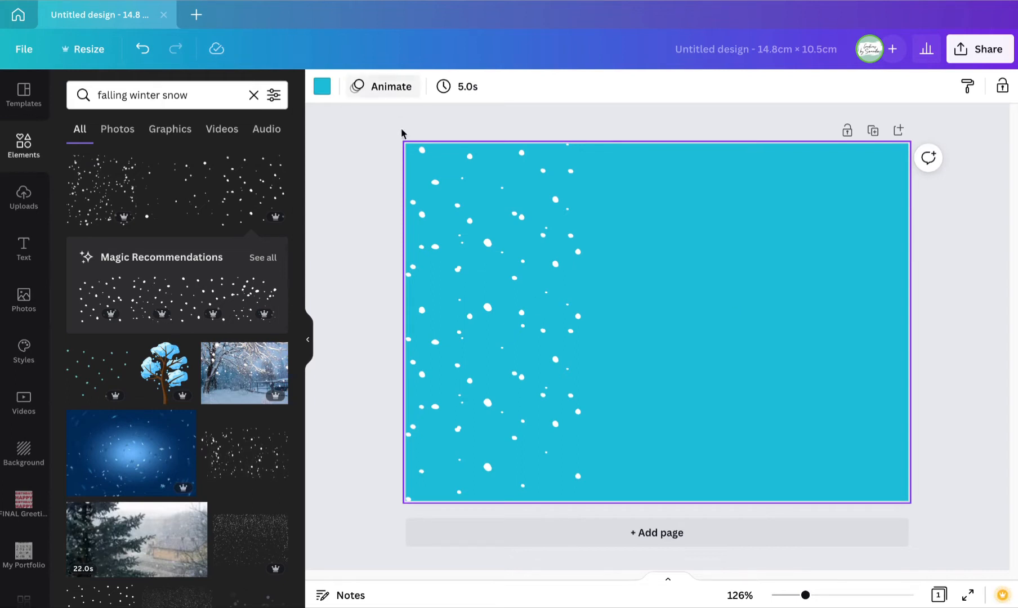
left_click(531, 206)
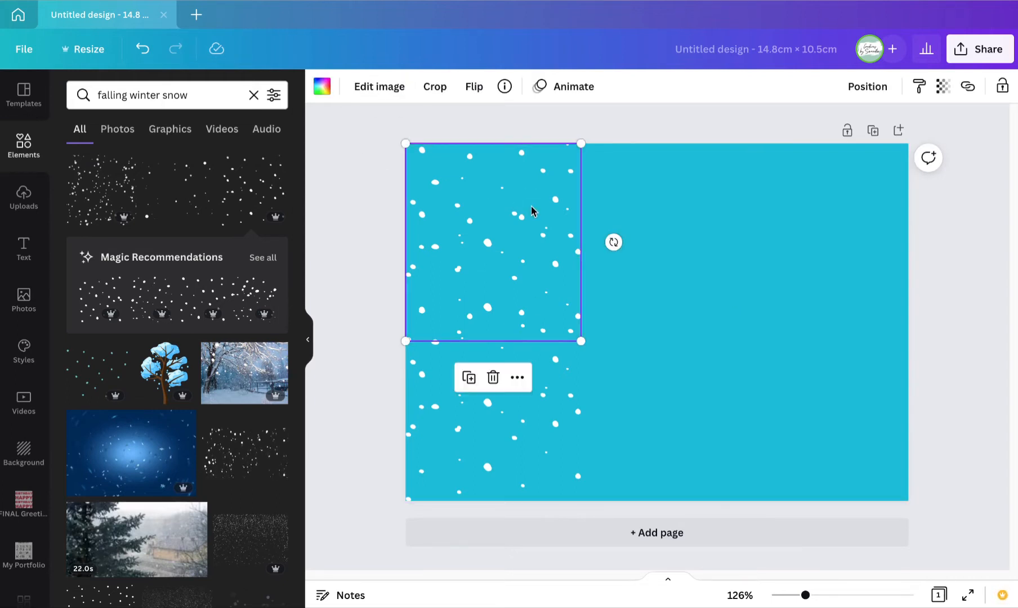
key("ctrl+d")
left_click_drag(542, 204, 710, 350)
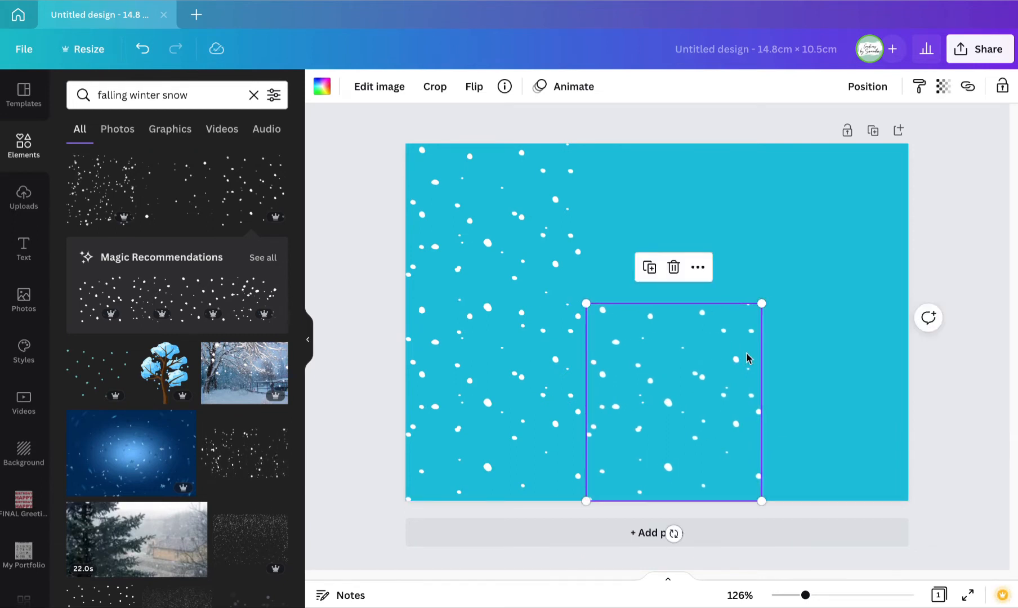
Step: Place another copy of the snow graphic in the upper middle of the page and flip it horizontally
left_click_drag(556, 396, 661, 205)
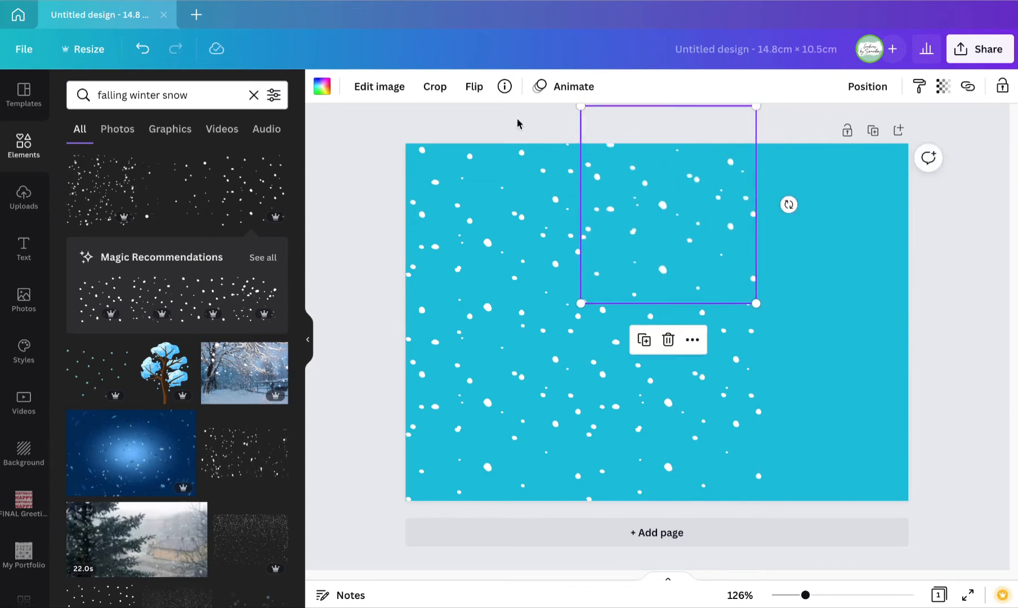
left_click(474, 89)
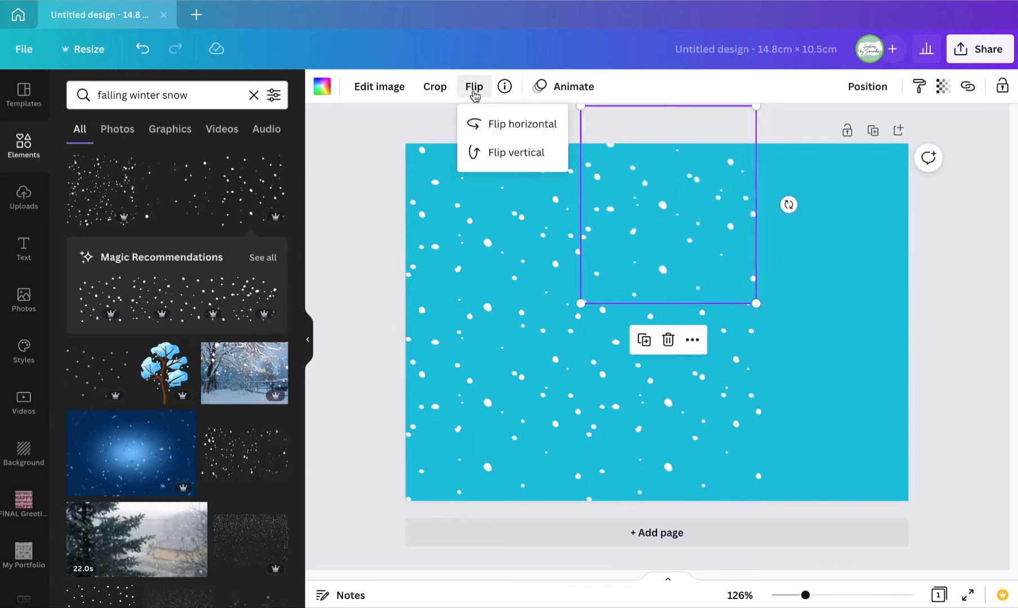
left_click(500, 137)
mouse_move(623, 216)
left_mouse_down()
mouse_move(634, 216)
mouse_move(630, 198)
mouse_move(620, 266)
mouse_move(627, 237)
left_mouse_up()
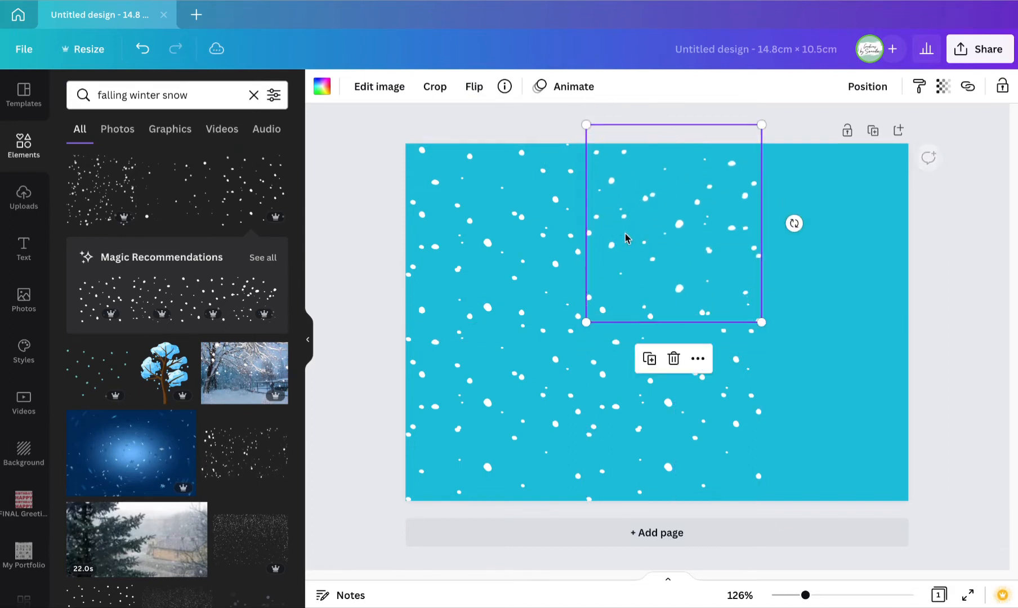
left_click(140, 50)
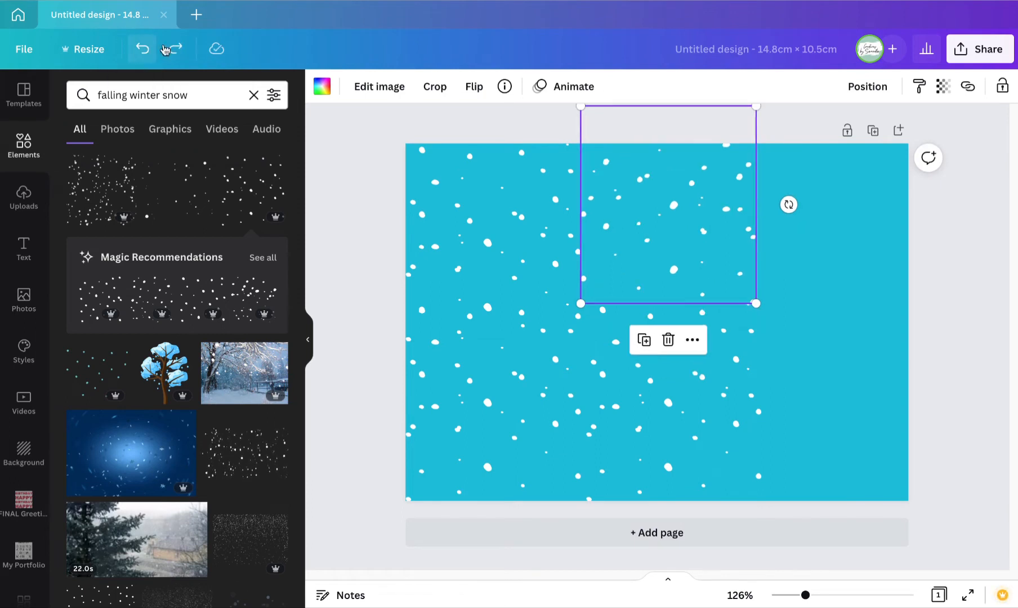
Step: Flip the upper-middle snow copy vertically and align it directly above the lower-middle copy
left_click(486, 88)
mouse_move(695, 204)
left_mouse_down()
mouse_move(704, 182)
mouse_move(698, 239)
mouse_move(682, 230)
mouse_move(684, 203)
mouse_move(697, 211)
left_mouse_up()
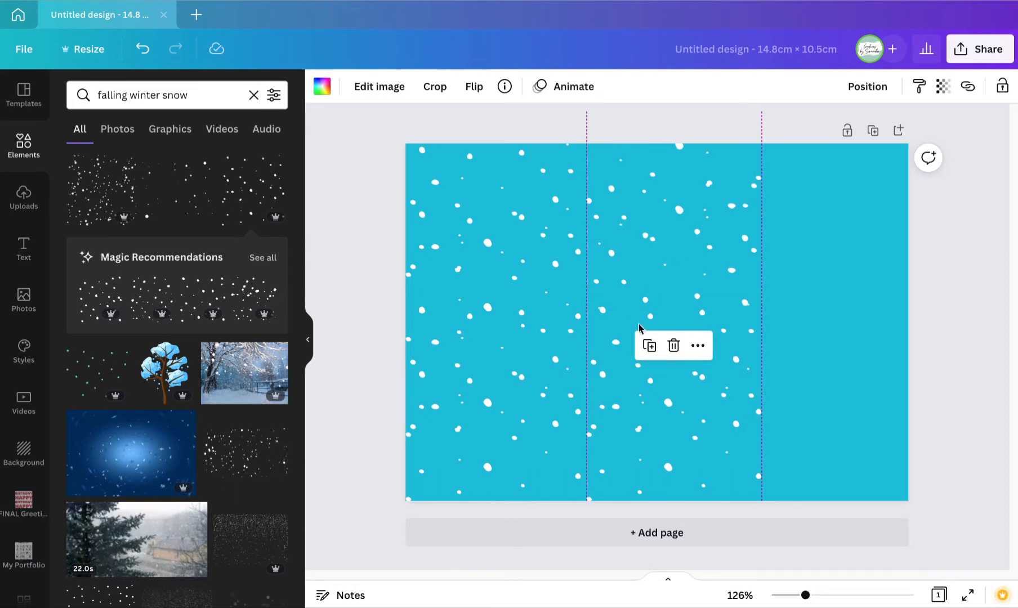
left_click(794, 406)
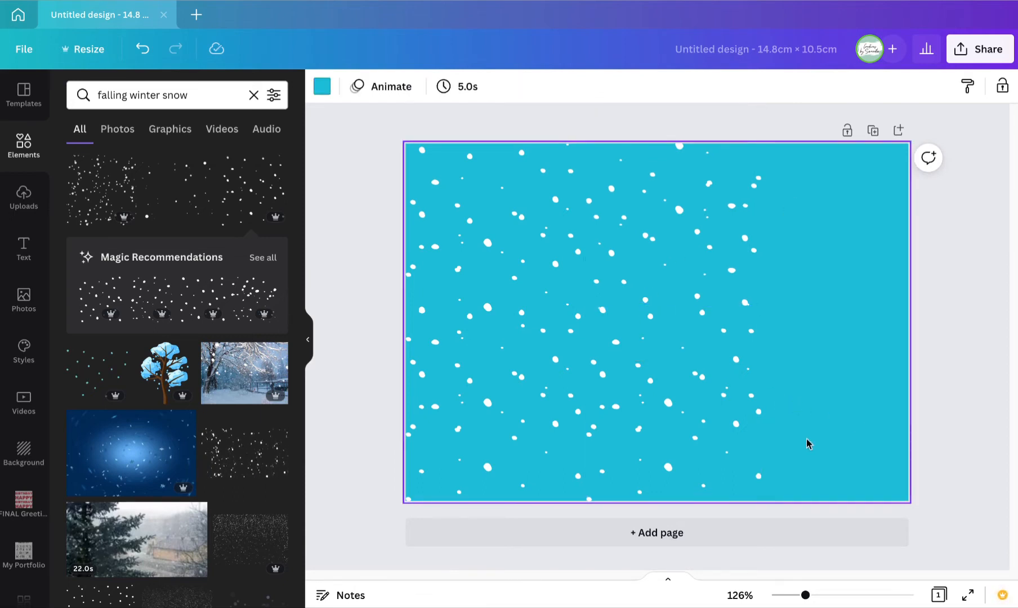
Step: Move the lower-left snow copy slightly down so it extends past the page's bottom edge
left_click(476, 438)
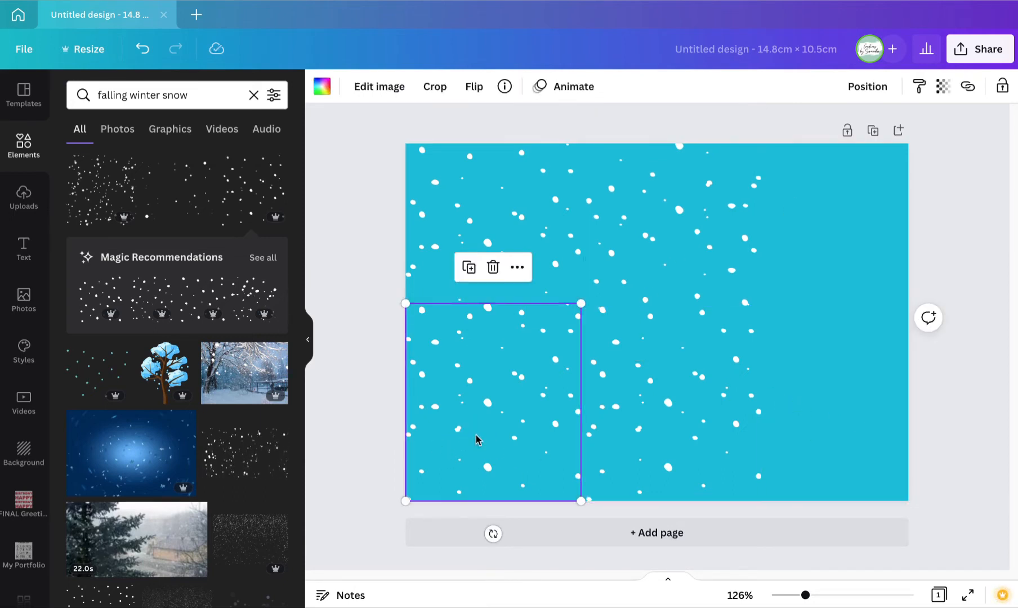
left_click_drag(468, 425, 468, 450)
left_click(864, 388)
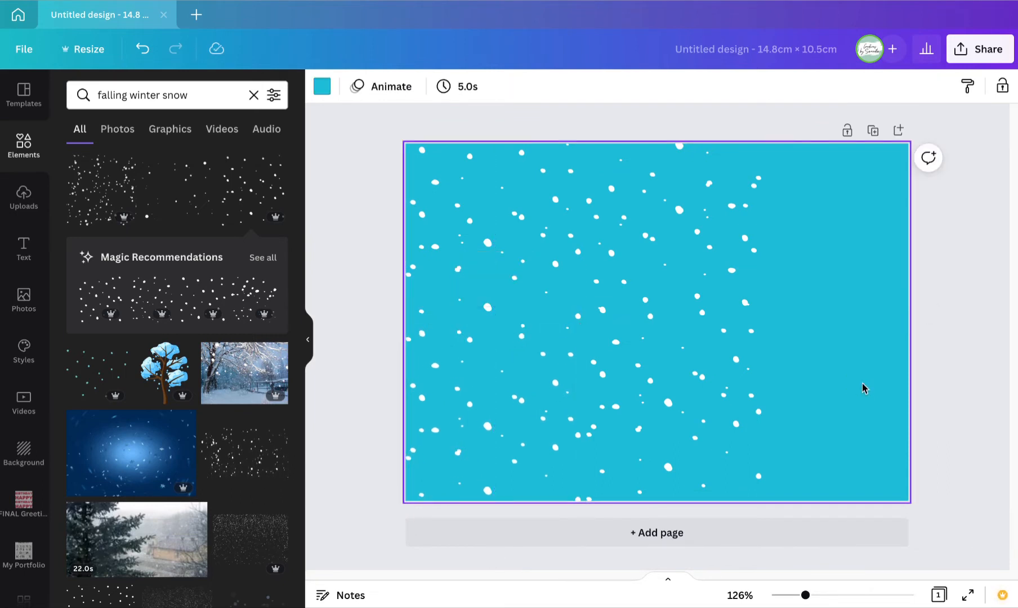
Step: Place another copy of the snow graphic in the page's lower-right corner, directly beside the lower-middle copy
left_click(735, 380)
left_click(506, 395)
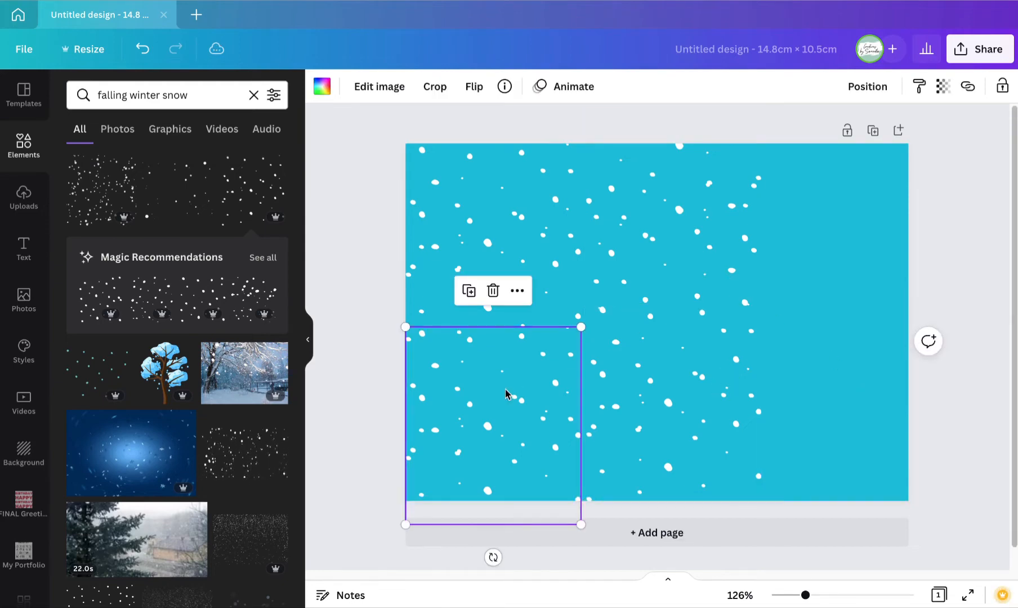
double_click(506, 394)
left_click(722, 315)
left_click(545, 260)
left_click(510, 477)
left_click_drag(510, 478, 859, 419)
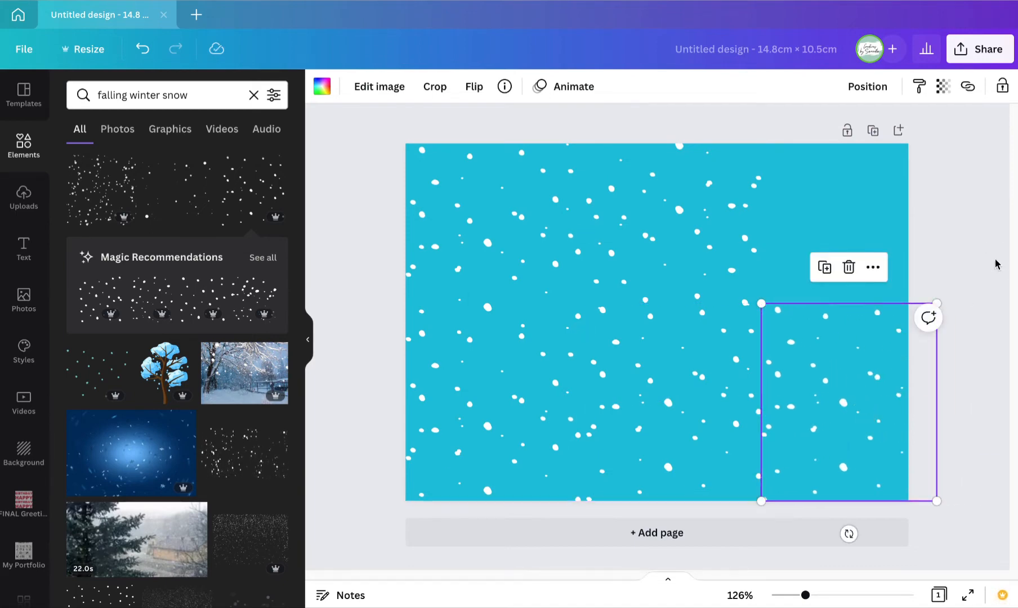
left_click(996, 264)
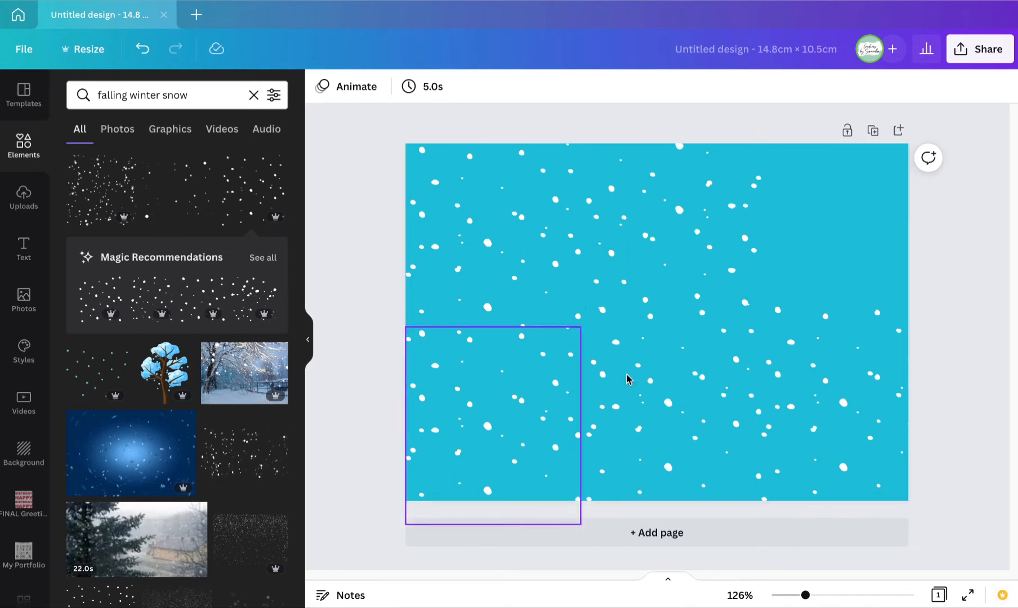
Step: Duplicate the lower-middle snow graphic and place the copy in the page's upper-right corner, aligned with the lower-right copy
left_click(640, 386)
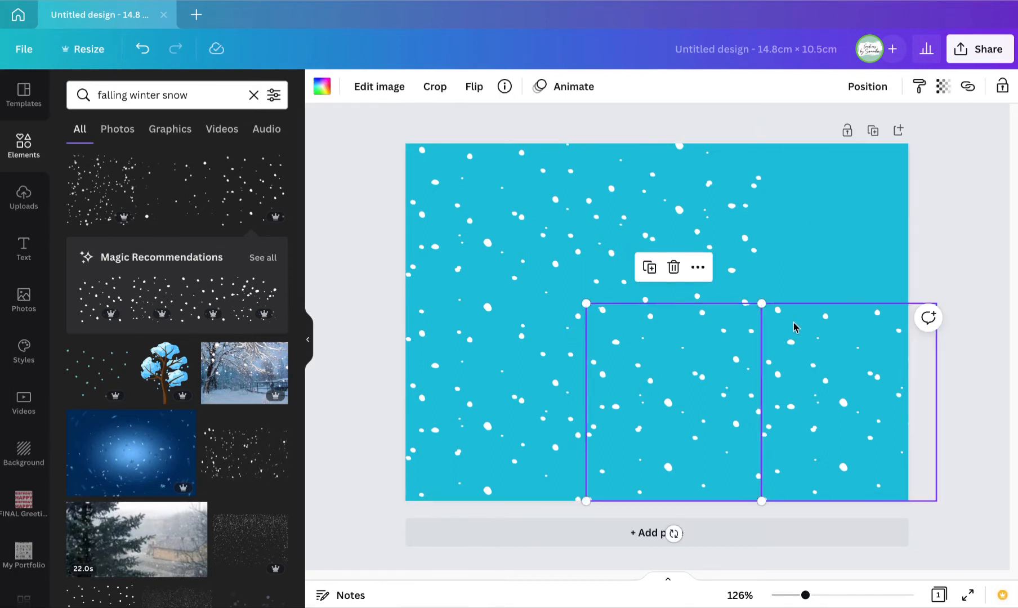
key("ctrl+d")
left_click_drag(723, 387, 884, 191)
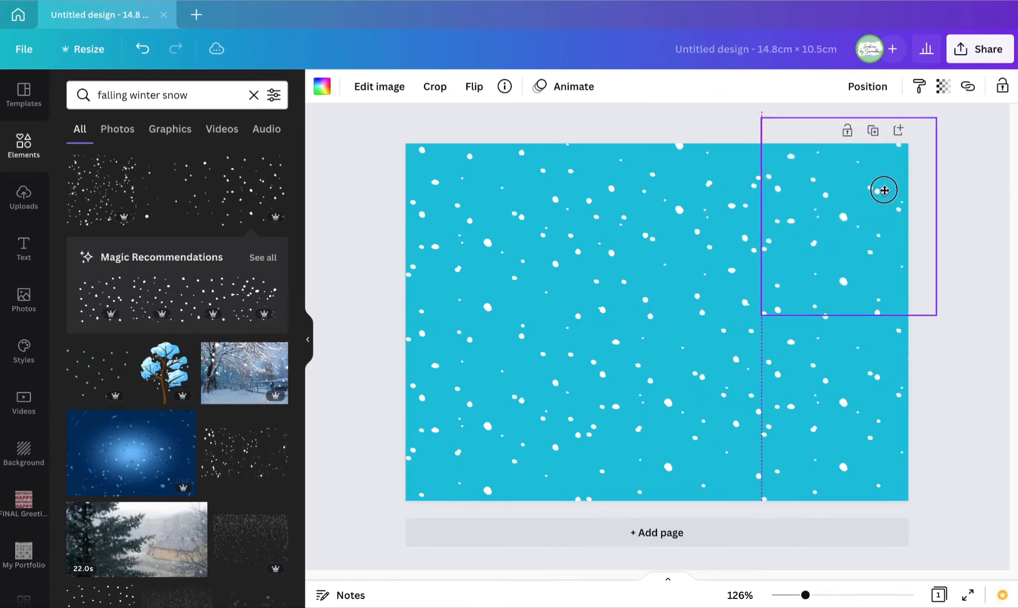
left_click(961, 359)
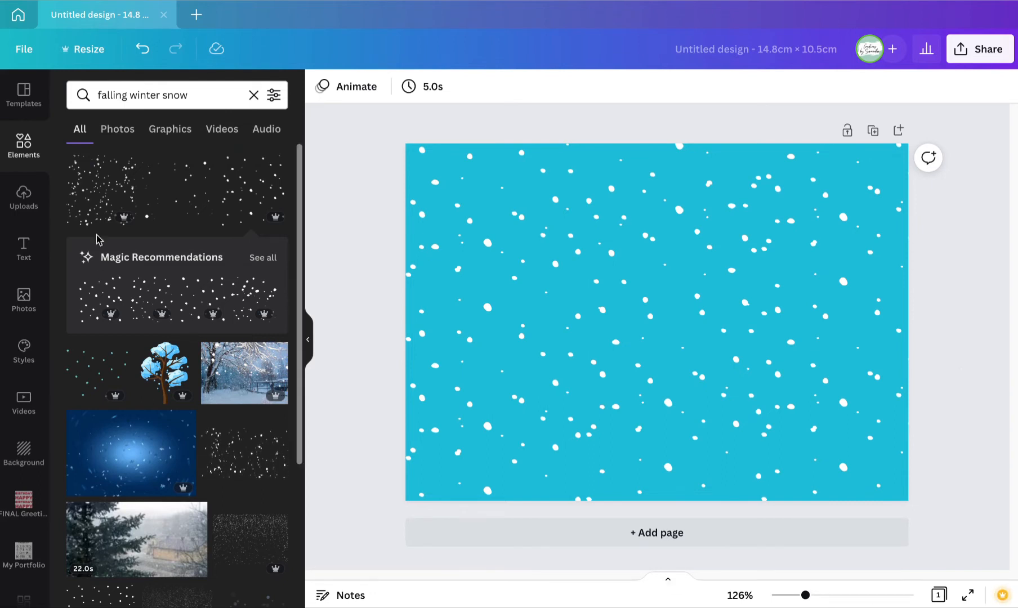
Step: Find a solid circle with the suggested Circle element search, add it to the page and fill it white
left_click(16, 202)
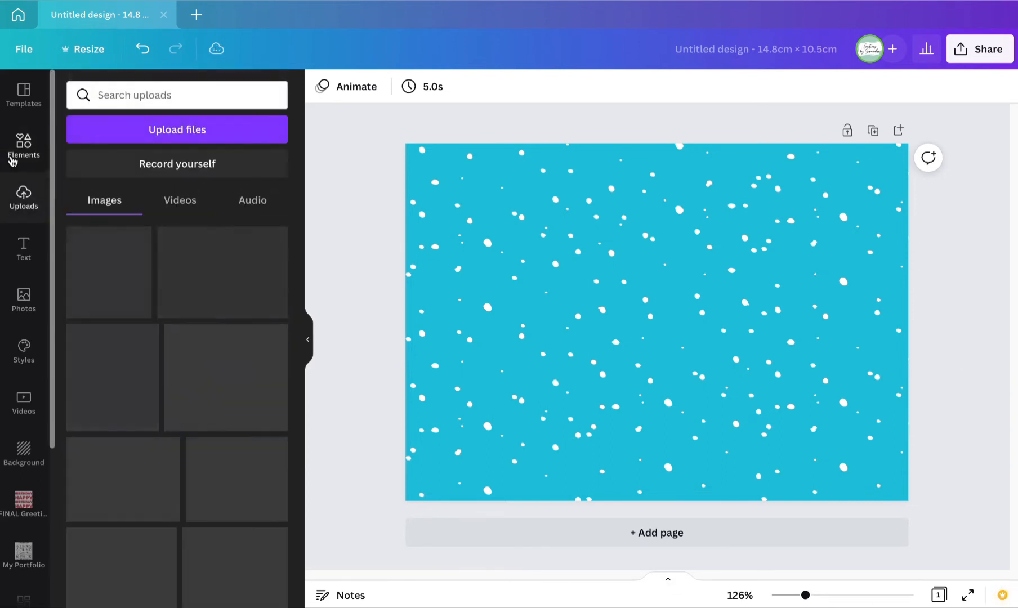
left_click(13, 153)
left_click(252, 96)
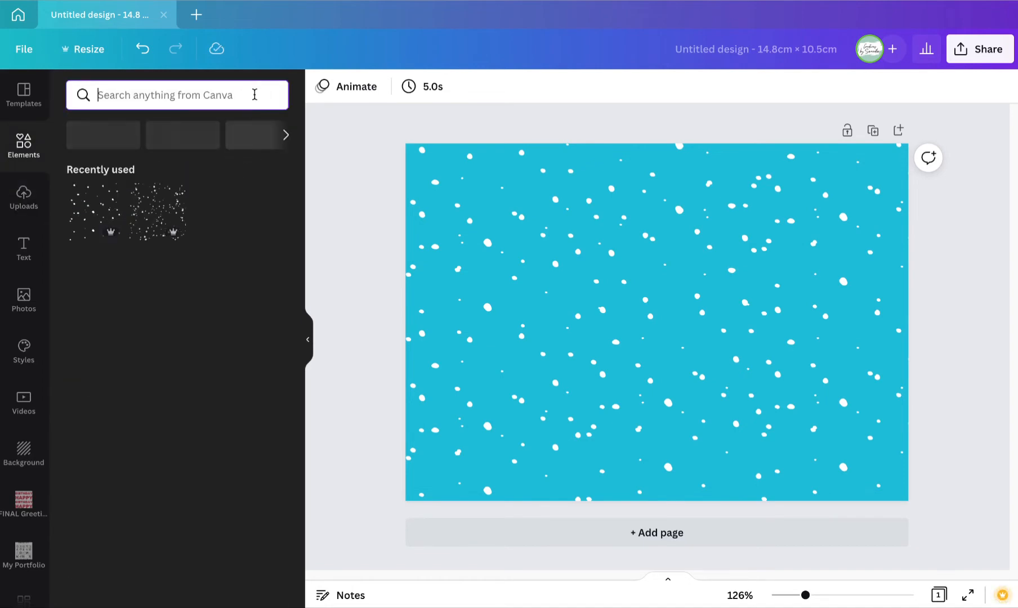
left_click(220, 138)
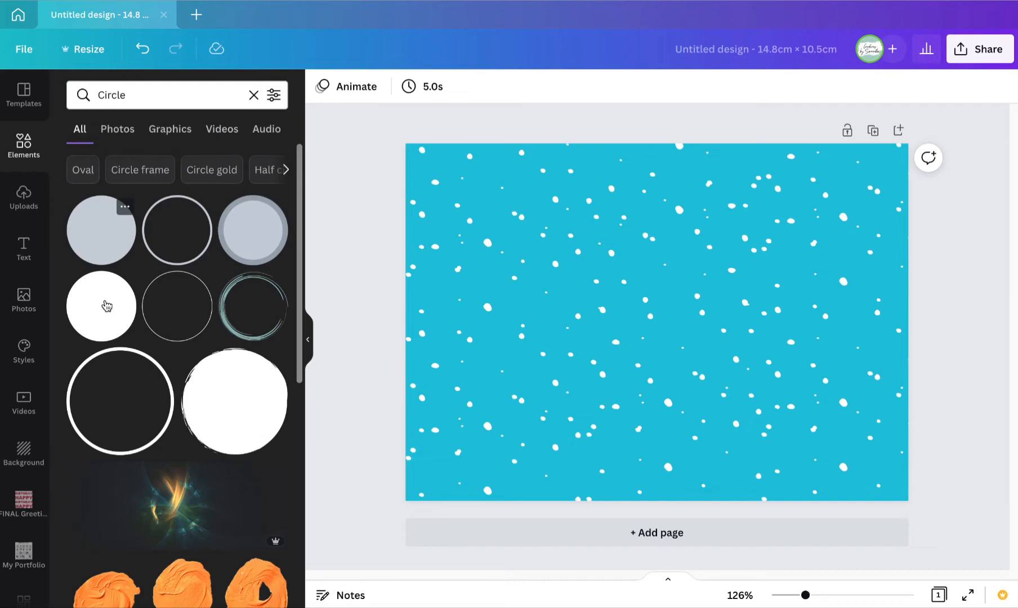
left_click(96, 228)
left_click(397, 90)
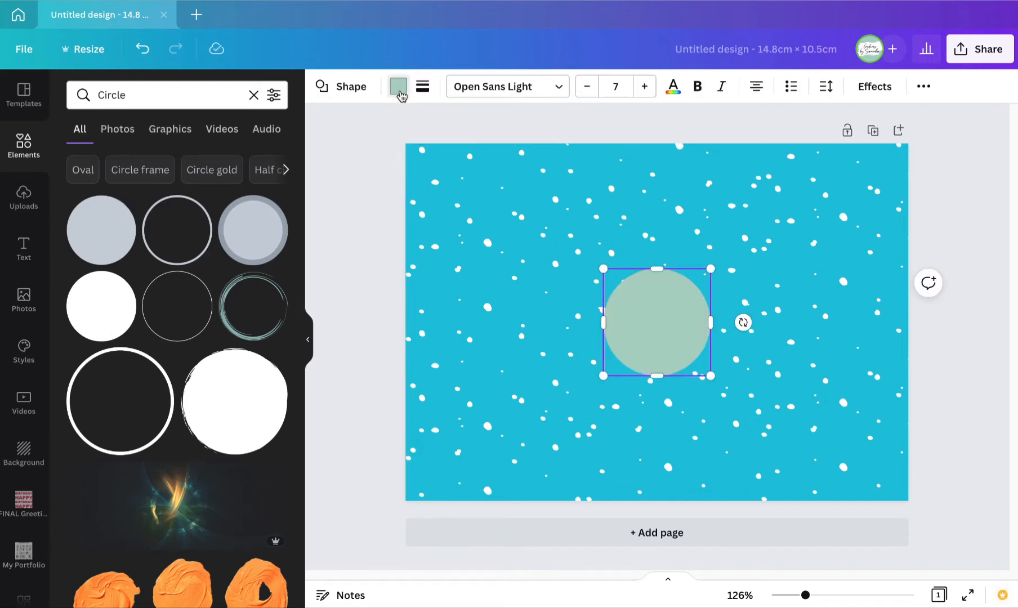
left_click(270, 162)
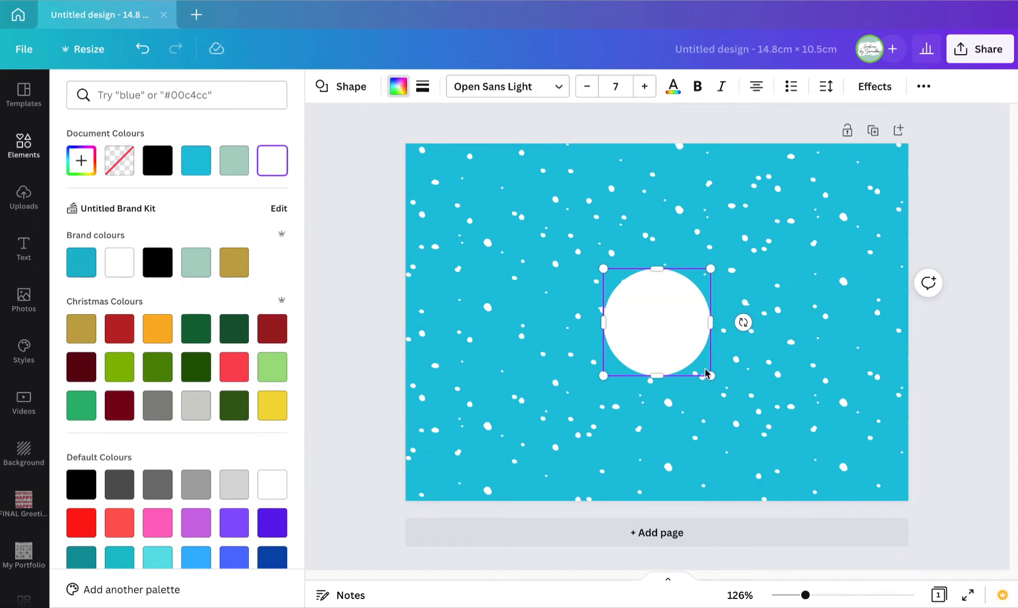
Step: Enlarge the white circle and stretch it horizontally into an ellipse wider than the page
left_click_drag(711, 372, 777, 594)
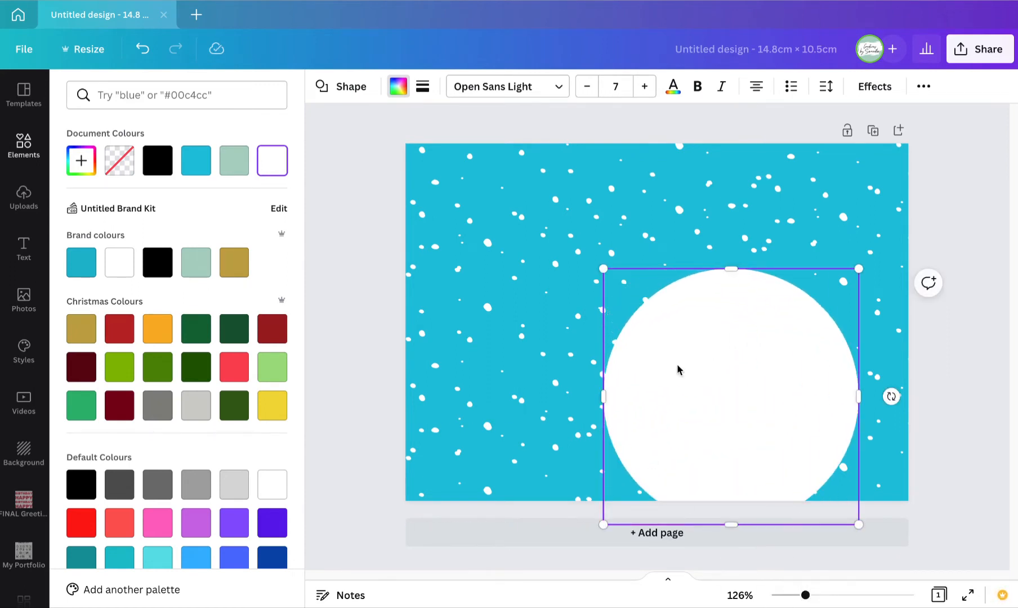
left_click_drag(679, 370, 494, 343)
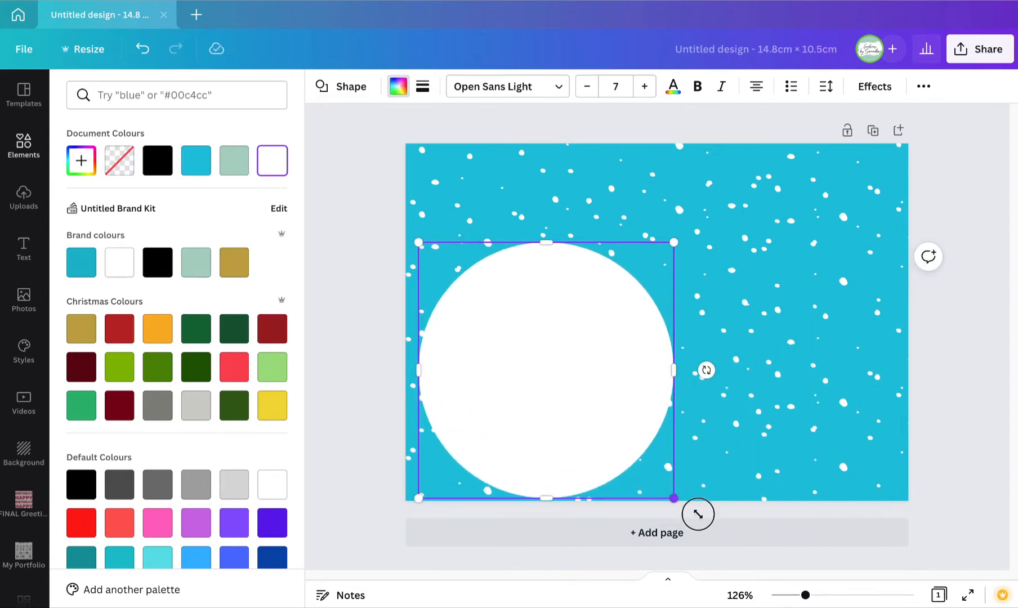
left_click_drag(698, 514, 888, 604)
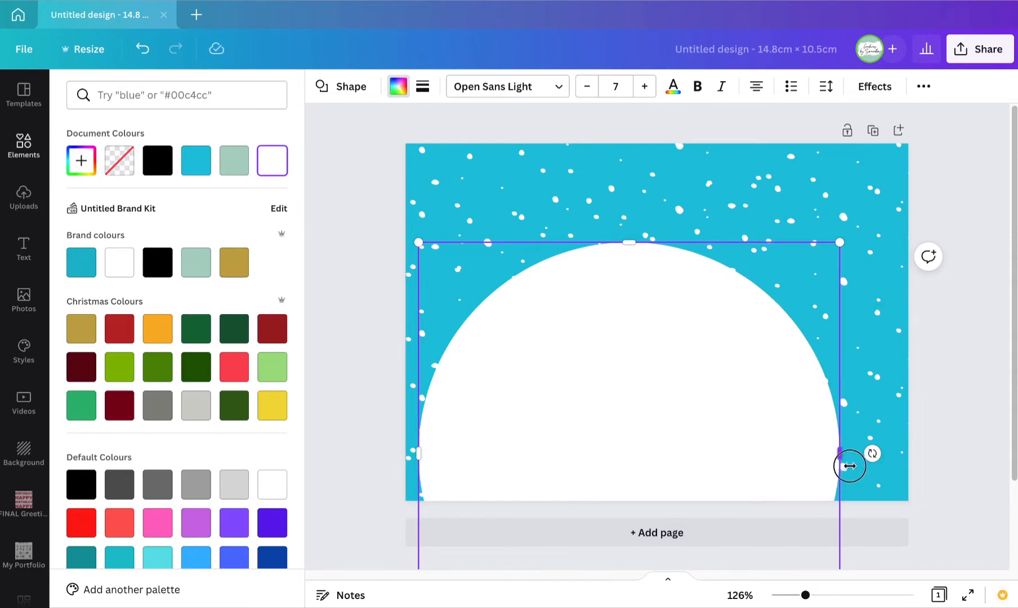
left_click_drag(840, 455, 984, 455)
Step: Widen the white ellipse further on its left side and position it across the lower part of the page as a snowy hill
left_click_drag(804, 351, 759, 441)
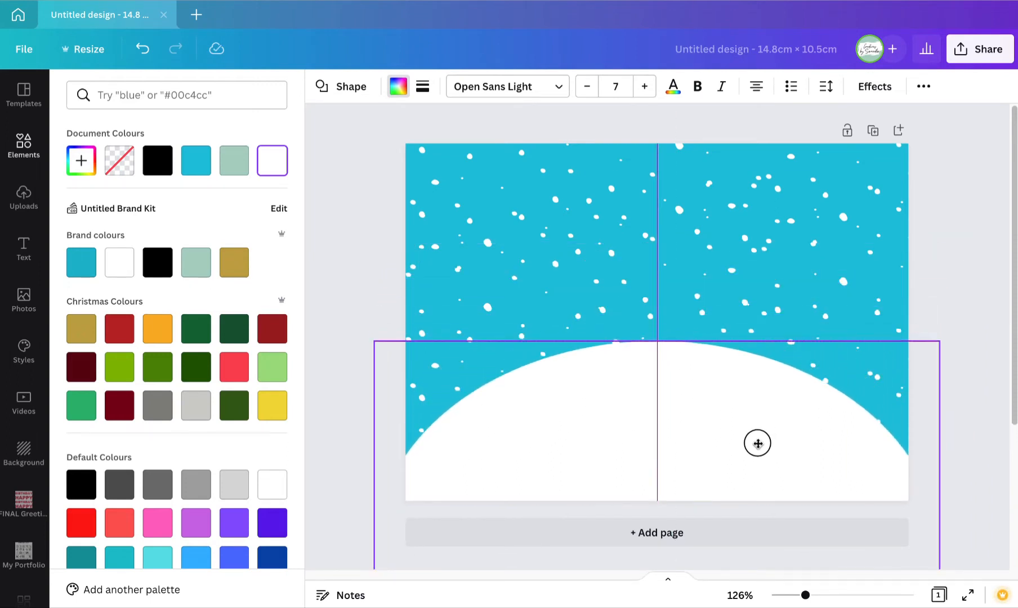
left_click_drag(757, 443, 808, 283)
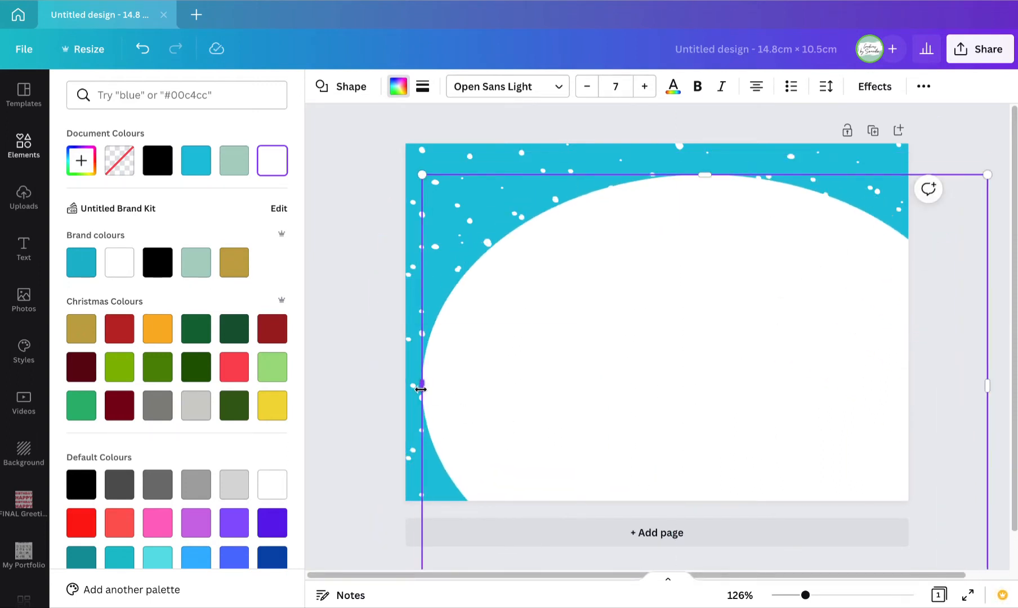
left_click_drag(419, 386, 300, 391)
left_click_drag(640, 238, 633, 399)
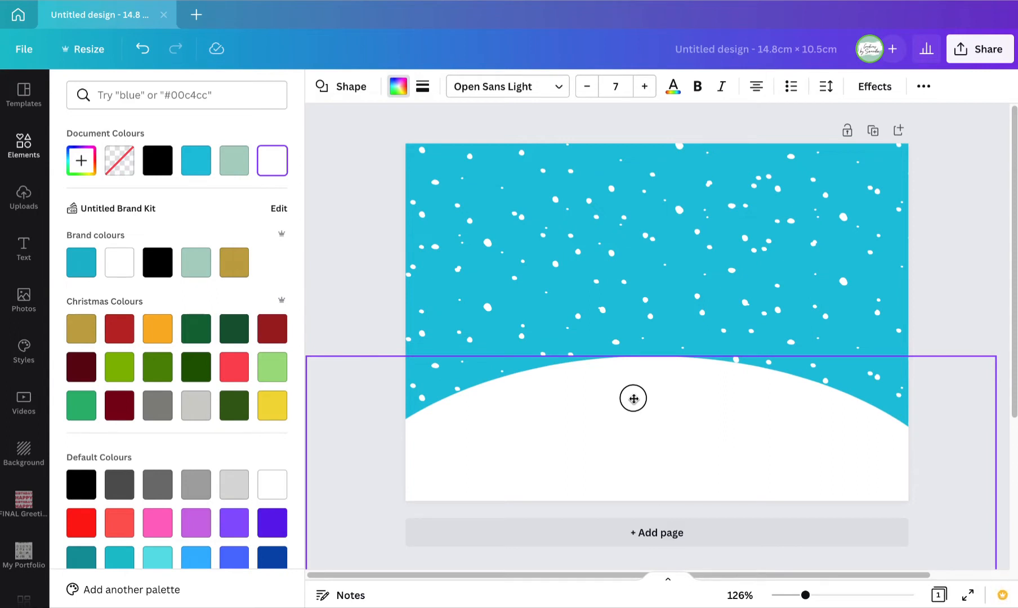
mouse_move(648, 399)
left_mouse_down()
mouse_move(633, 395)
mouse_move(646, 390)
mouse_move(647, 402)
left_mouse_up()
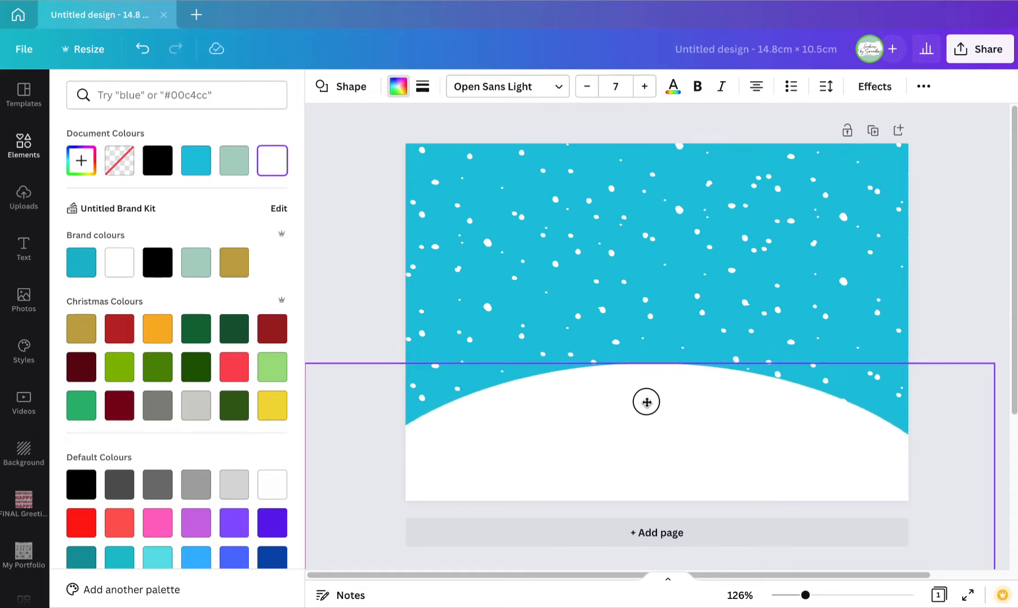
left_click(965, 228)
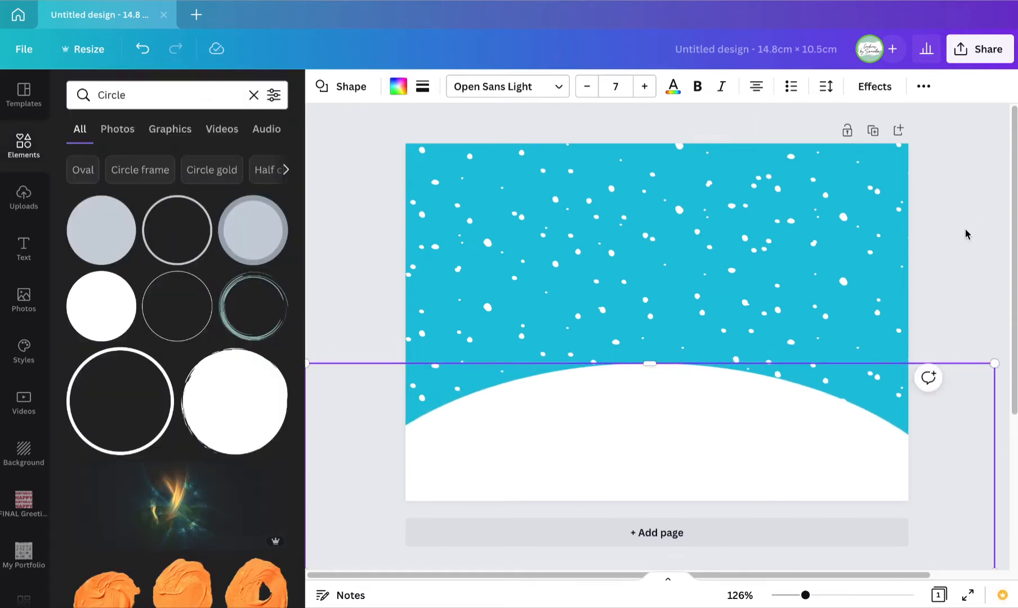
left_click(964, 229)
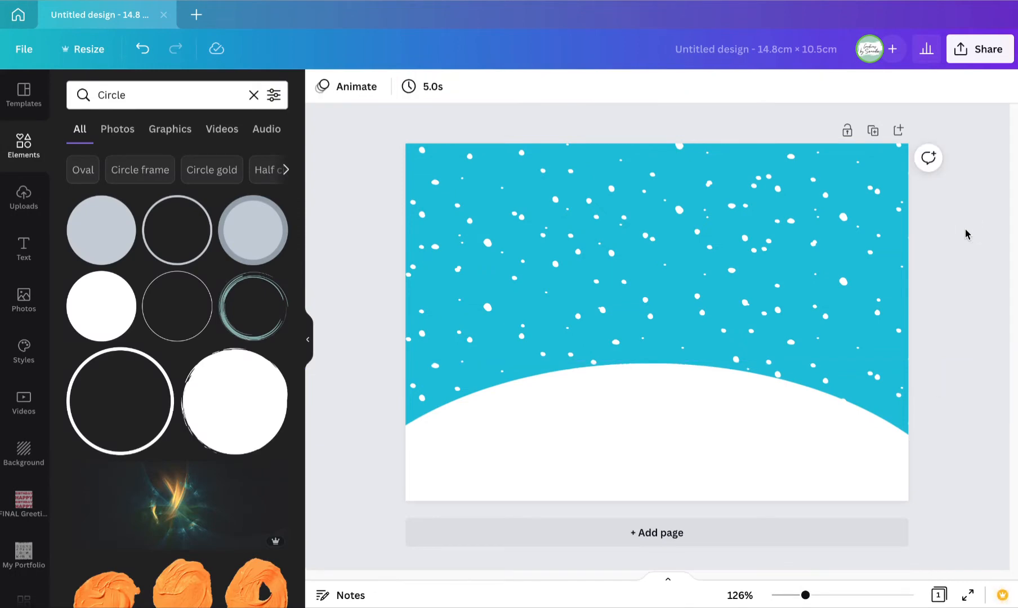
Step: Move the white snow hill slightly lower on the page
left_click(687, 423)
left_click_drag(686, 422, 686, 431)
left_click(956, 272)
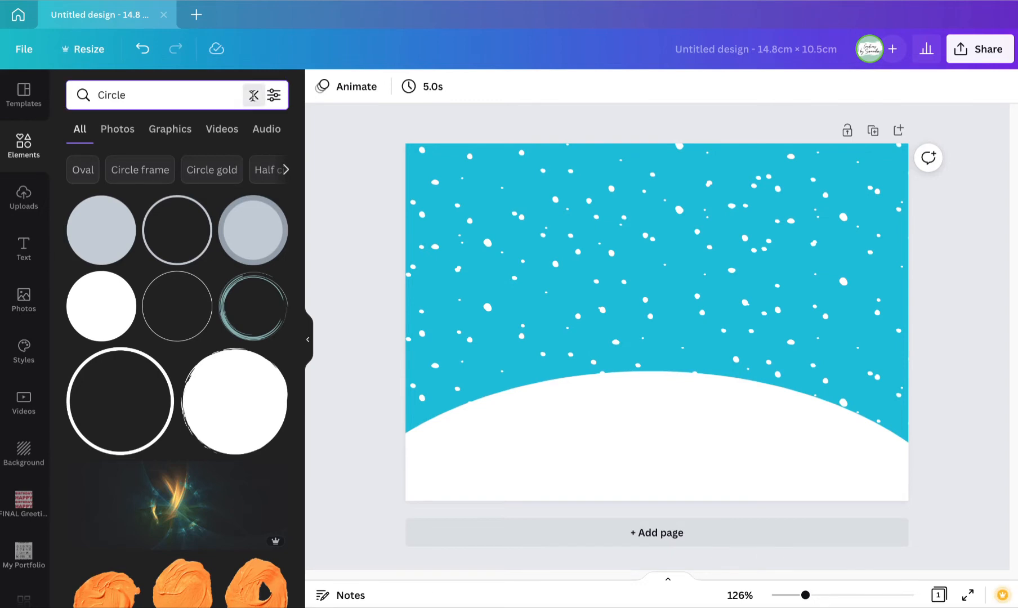
Step: Search the elements for "Christmas penguin" and limit the results to graphics
left_click(253, 95)
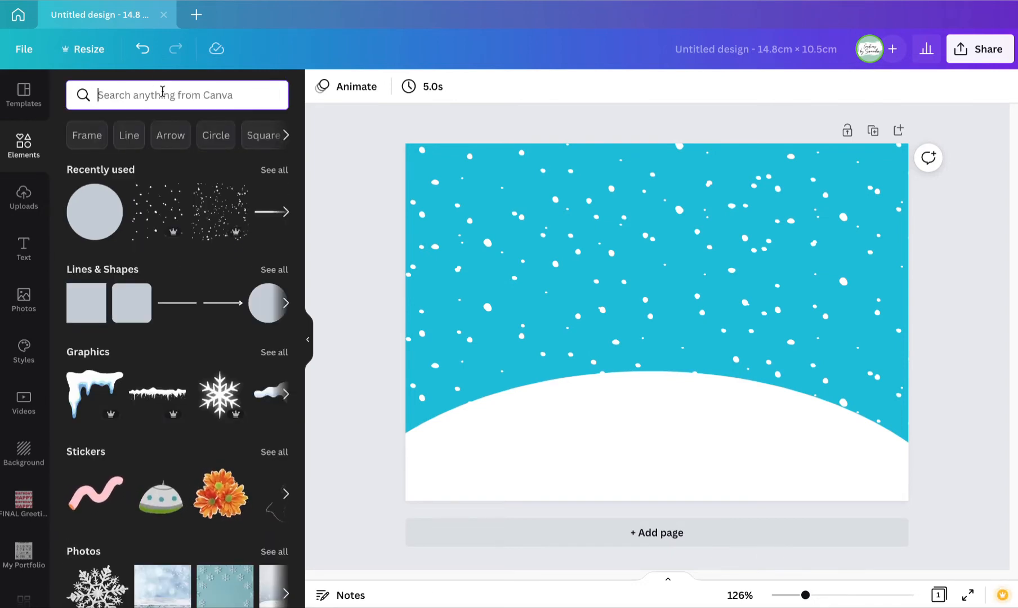
type("Chri")
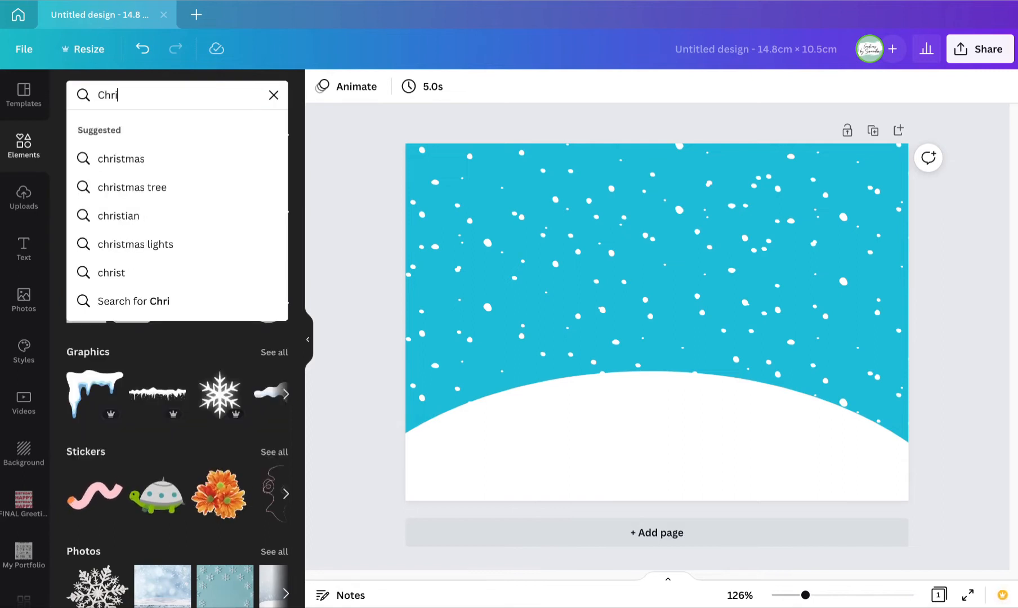
type("stmas p")
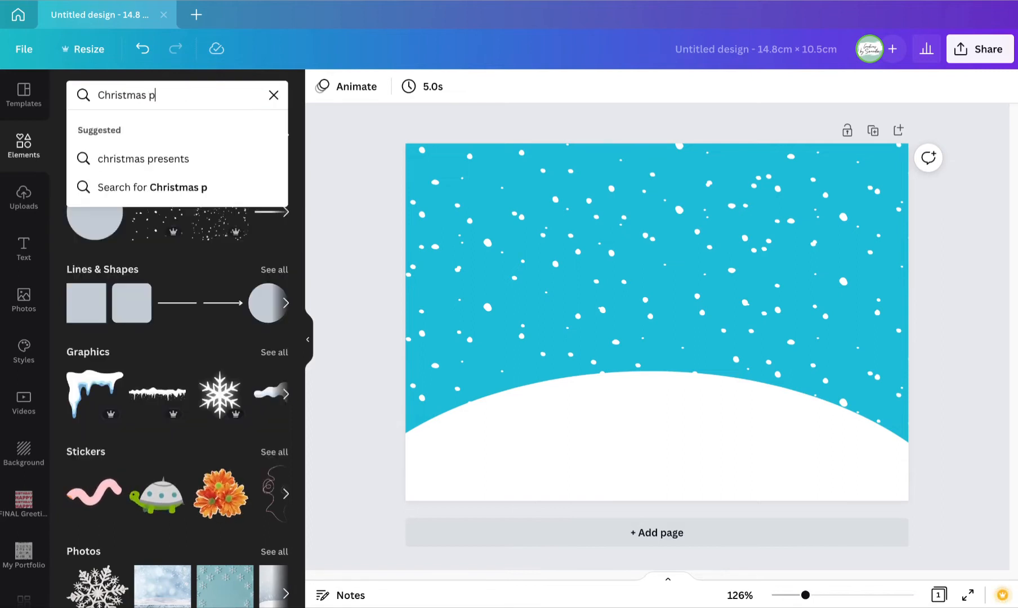
type("enguin")
key("Return")
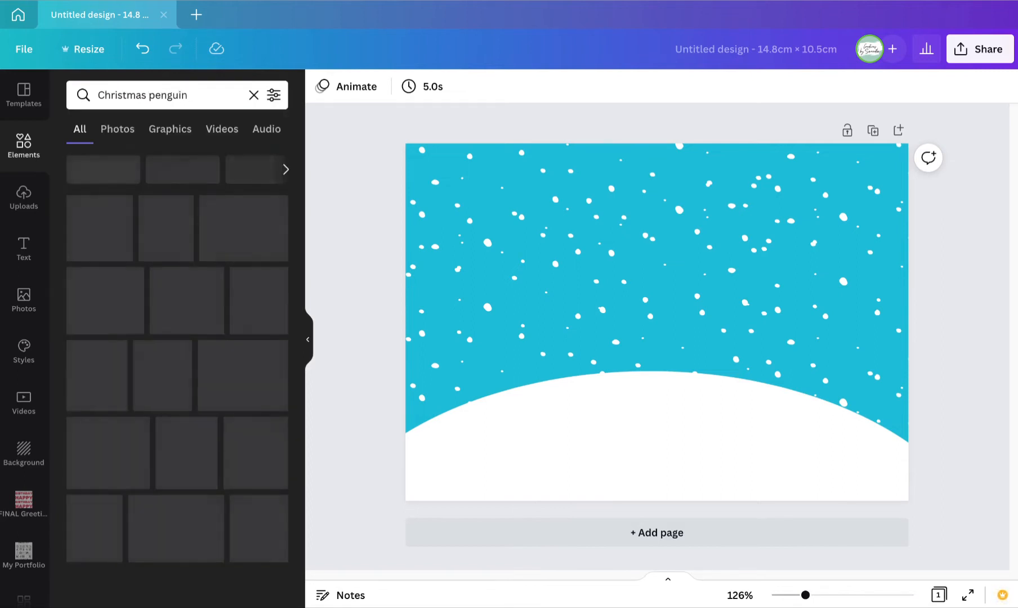
left_click(184, 130)
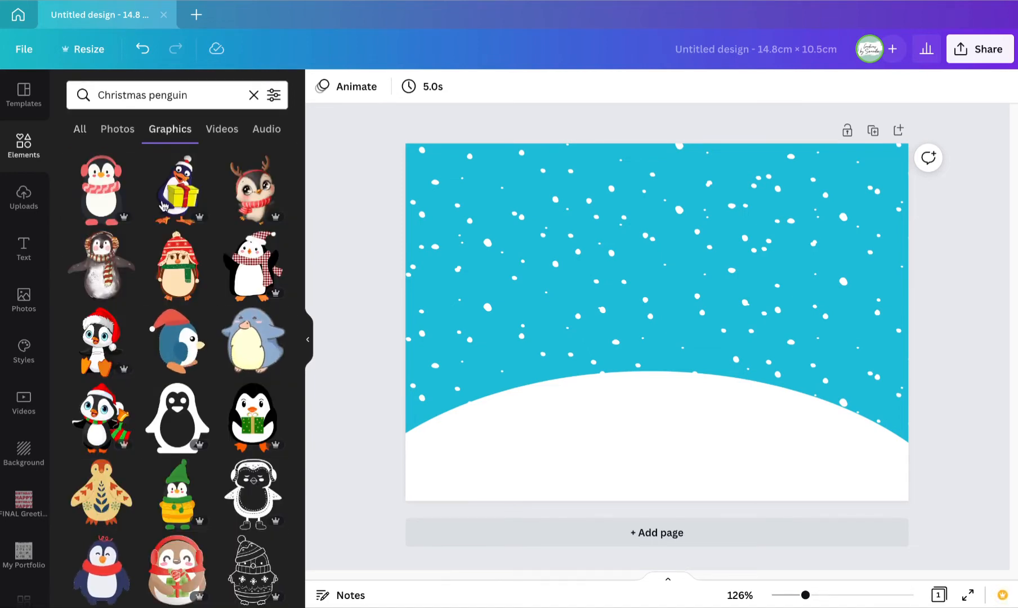
Step: Add the dark penguin with raised wings and a red Santa hat, and place it on the left side of the snow hill
scroll(150, 417, "down", 1)
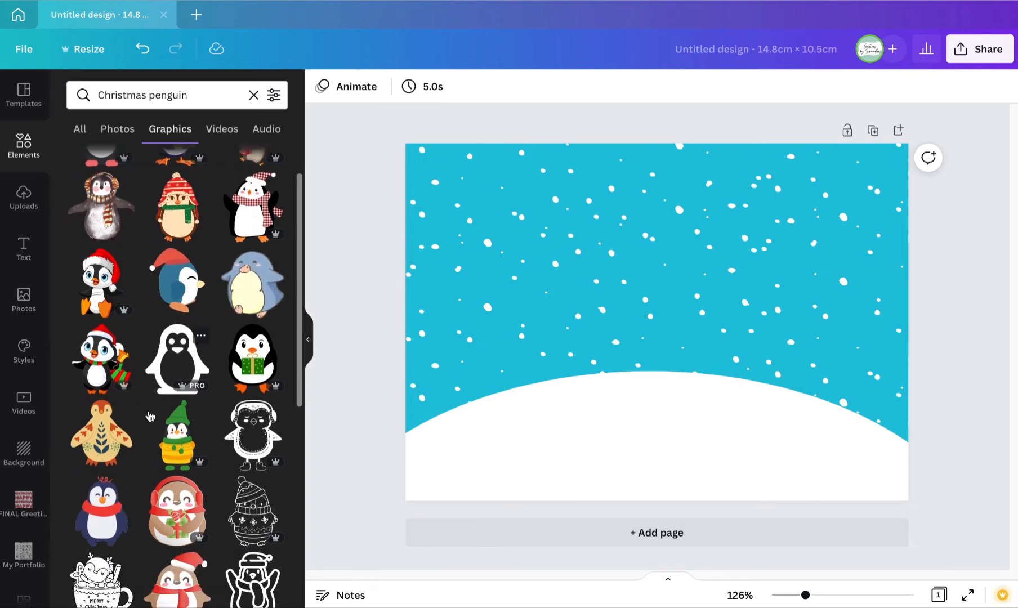
scroll(150, 416, "down", 5)
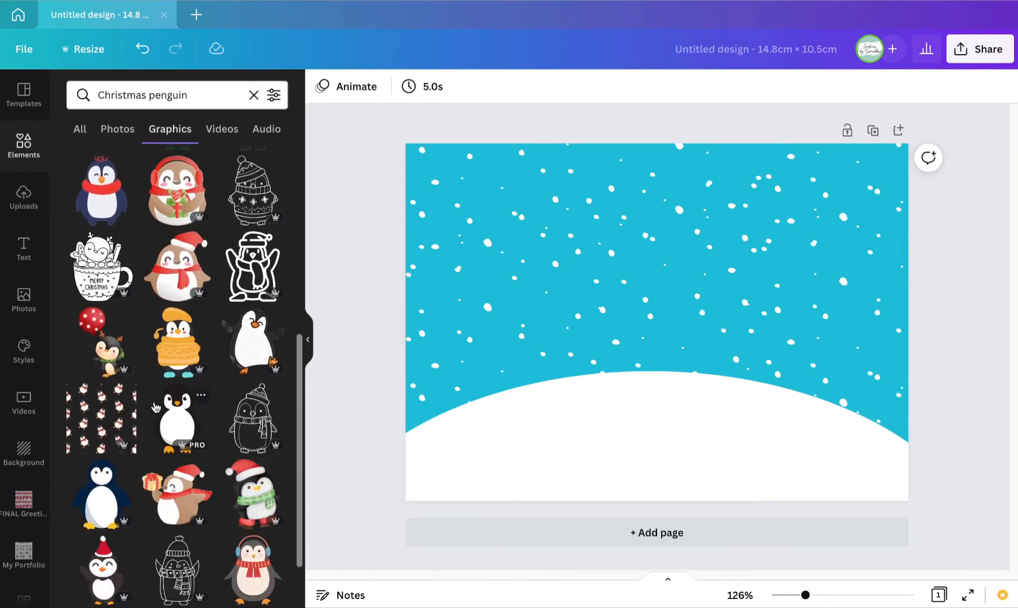
scroll(156, 407, "down", 8)
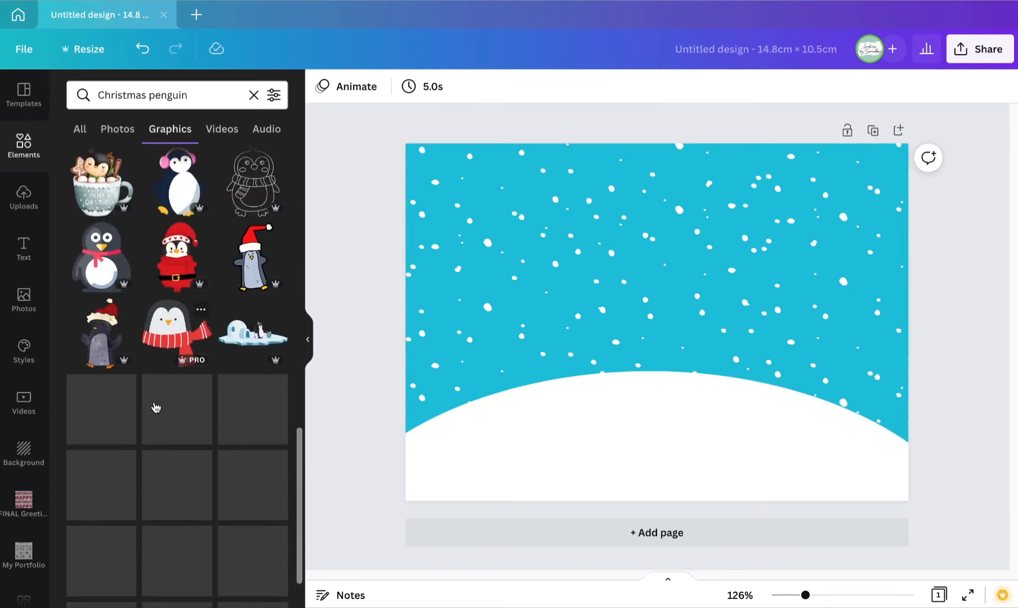
scroll(101, 321, "down", 1)
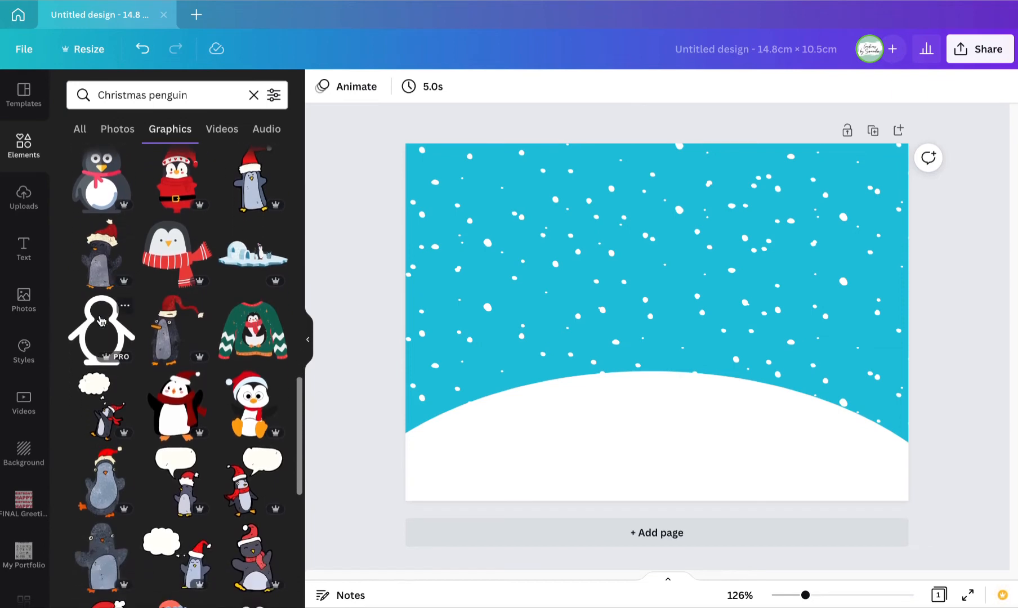
left_click(101, 259)
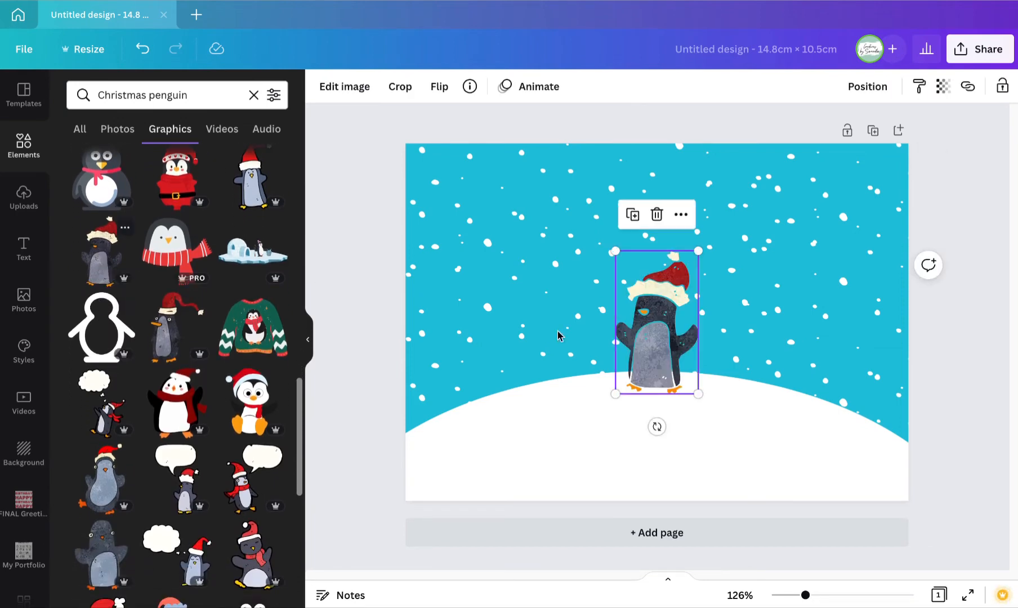
left_click_drag(660, 339, 502, 344)
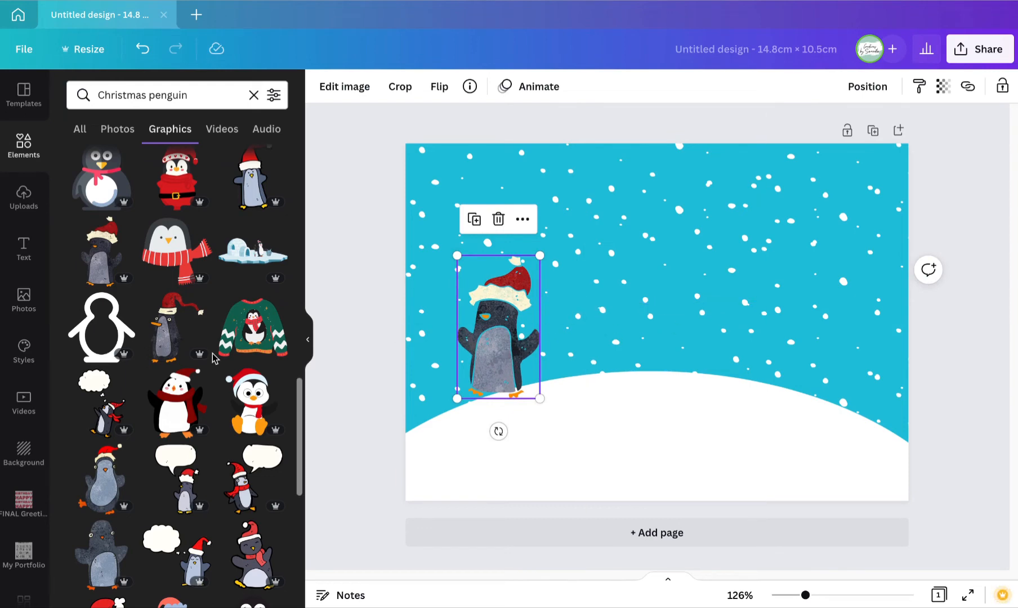
Step: Add the dark penguin in a green bobble hat and place it near the middle of the snow hill
scroll(214, 358, "down", 1)
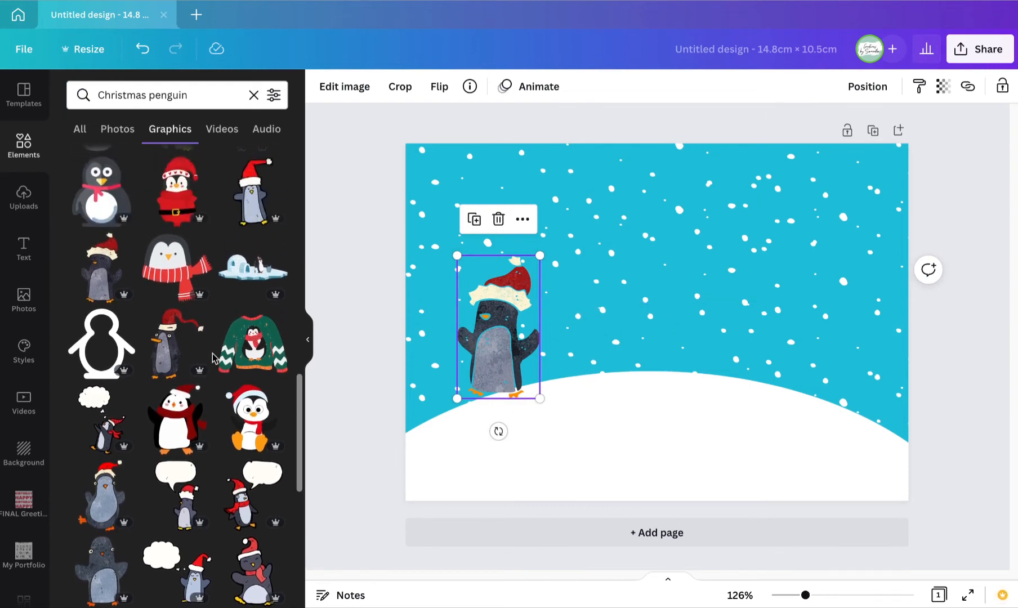
scroll(214, 359, "down", 4)
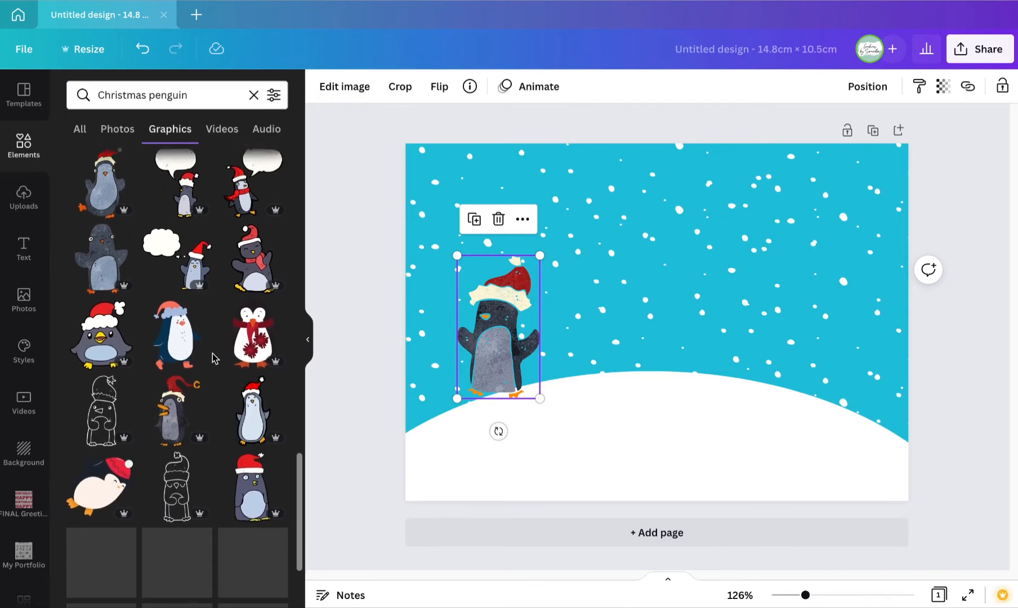
scroll(212, 353, "down", 4)
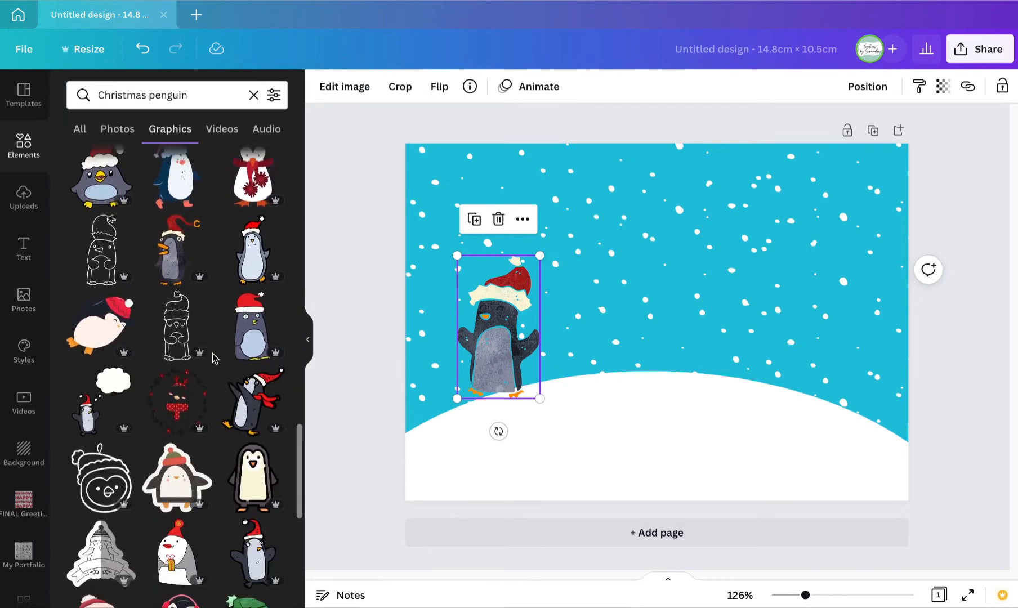
left_click(254, 400)
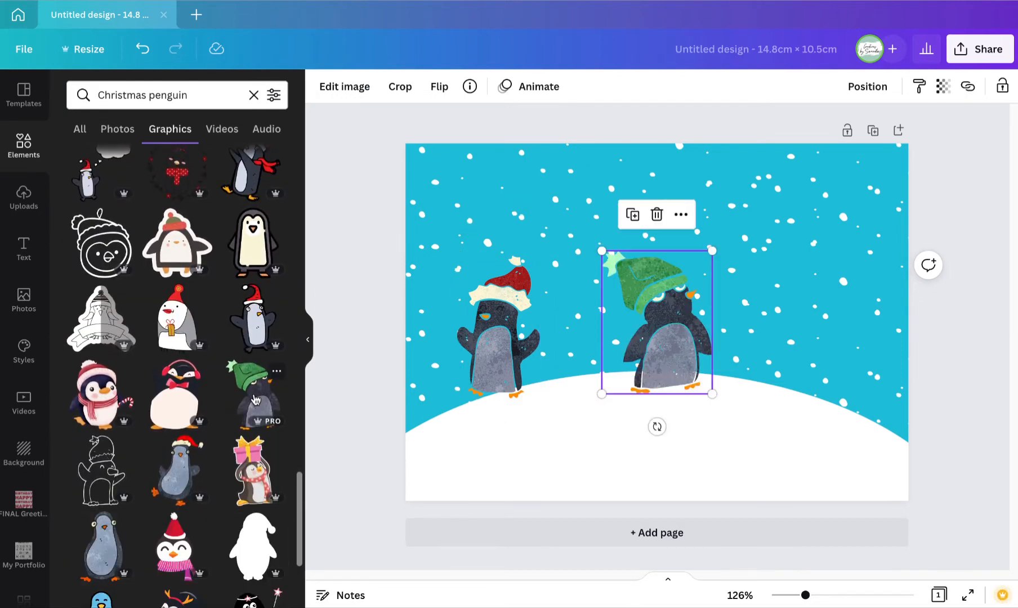
left_click_drag(689, 338, 649, 340)
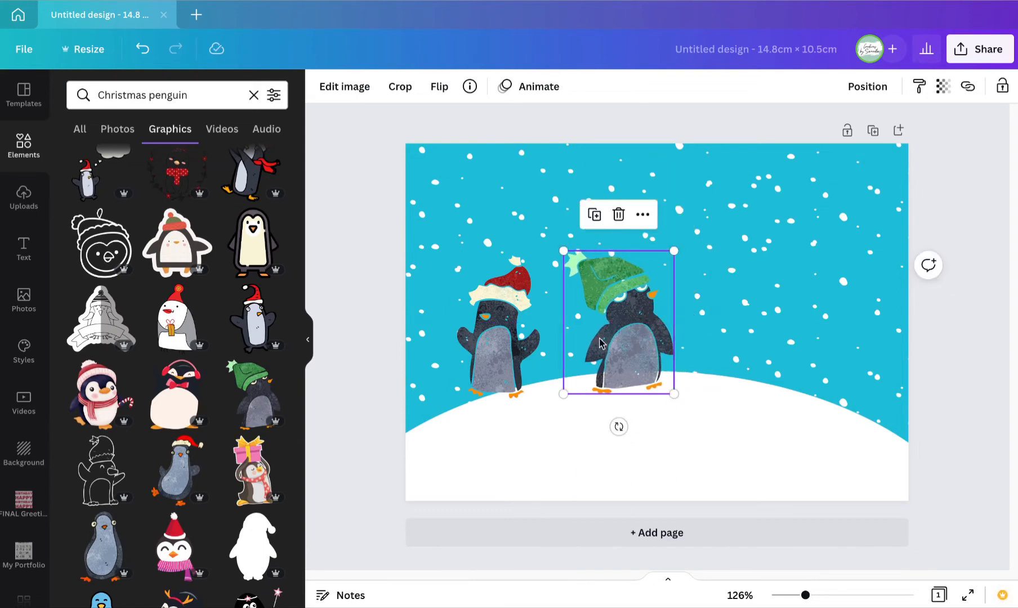
Step: Look through further Christmas penguin graphics for another penguin in a matching style
scroll(141, 443, "down", 6)
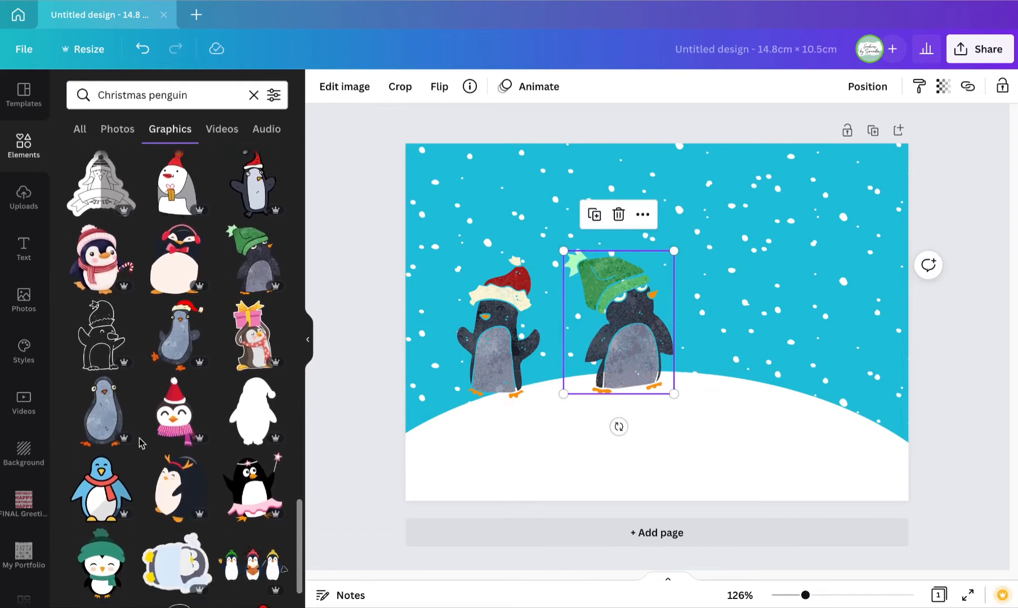
scroll(141, 443, "down", 3)
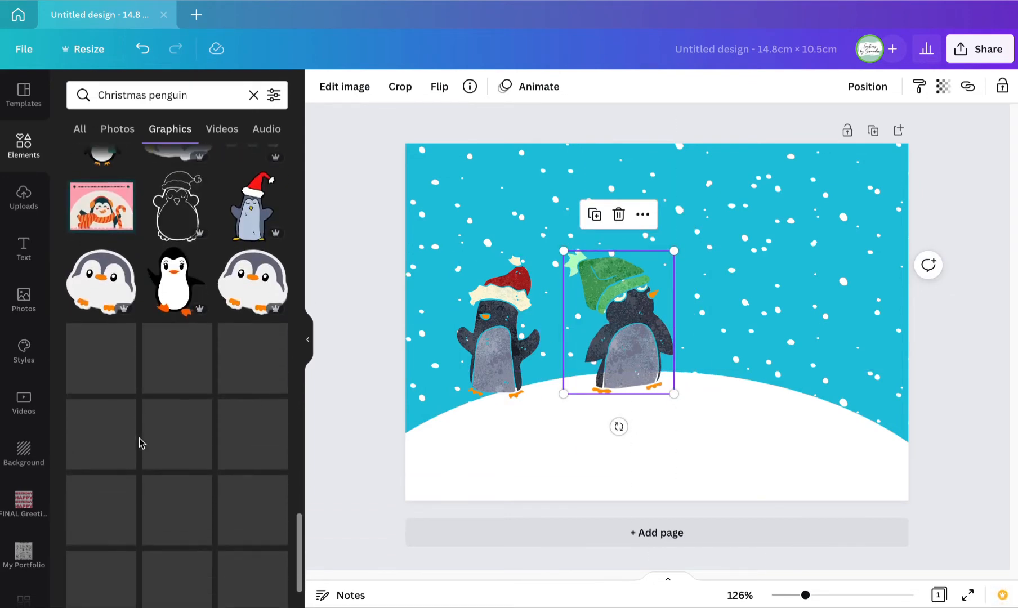
scroll(141, 443, "down", 6)
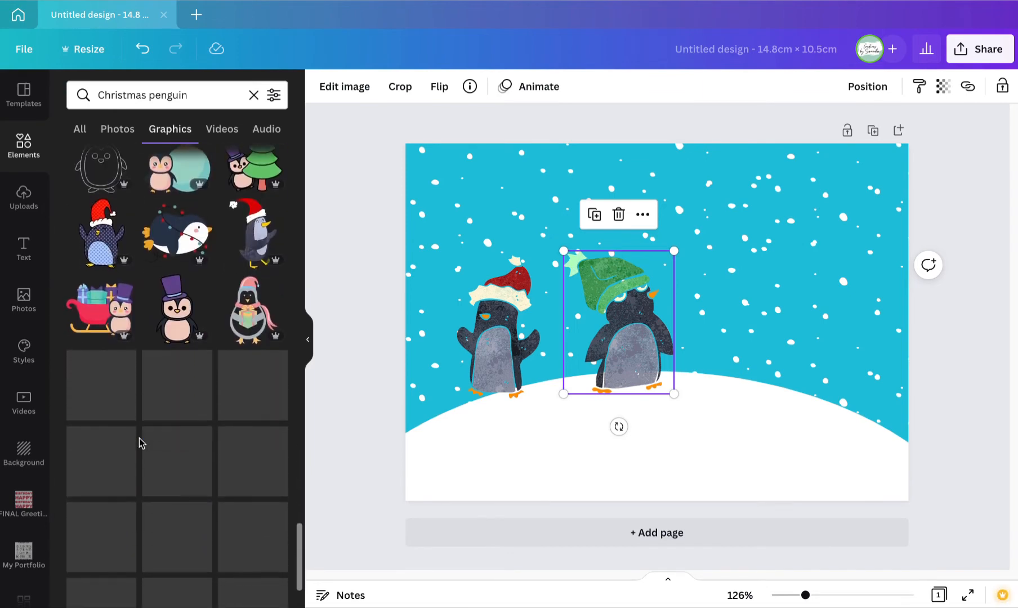
scroll(141, 443, "down", 3)
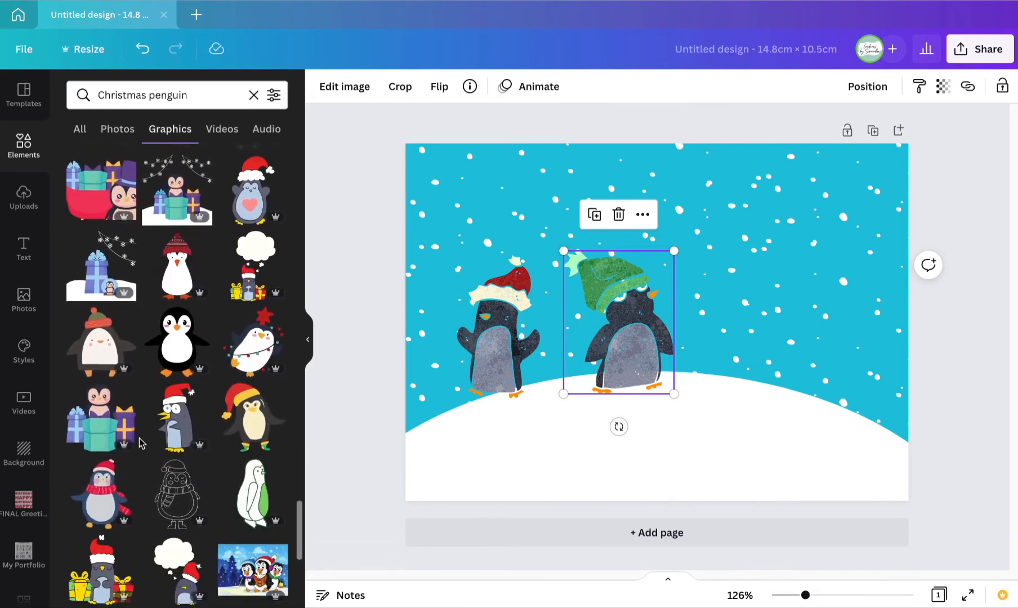
scroll(141, 443, "down", 3)
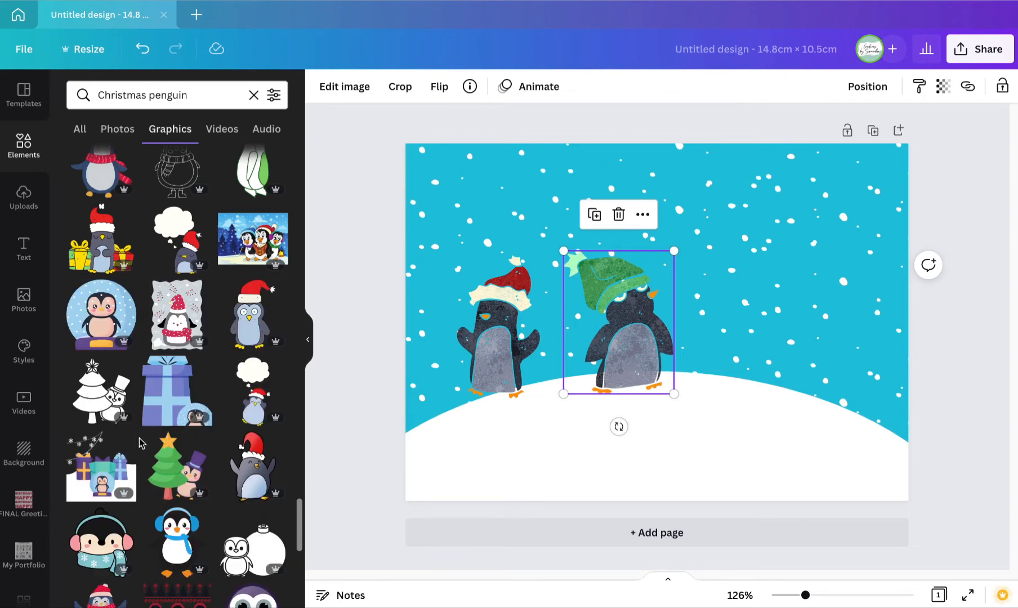
scroll(141, 443, "down", 7)
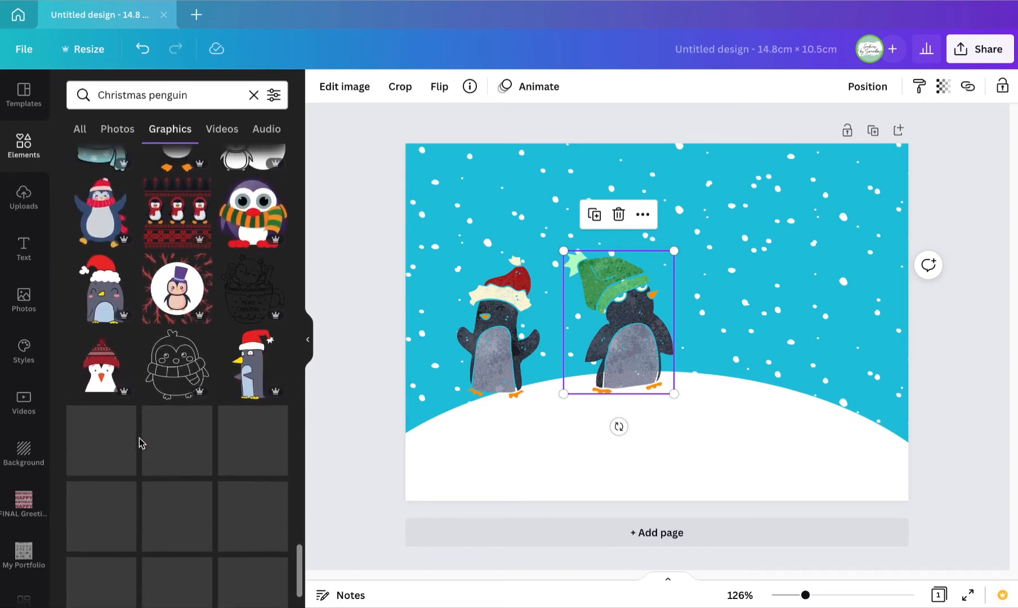
Step: Show more elements by the creator of the green-hatted penguin and browse them for matching artwork
left_click(469, 86)
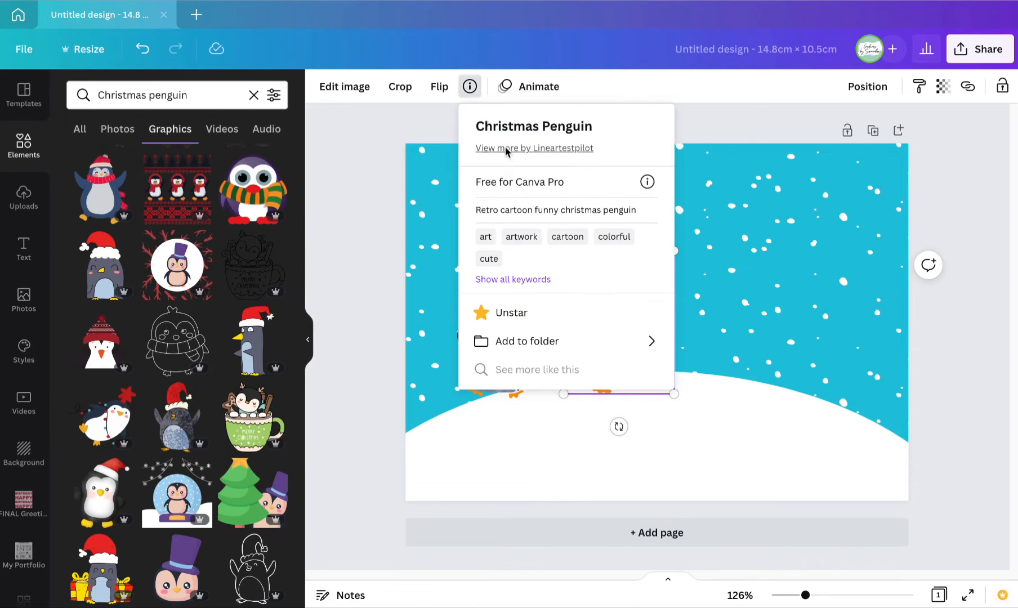
left_click(505, 147)
scroll(191, 378, "down", 5)
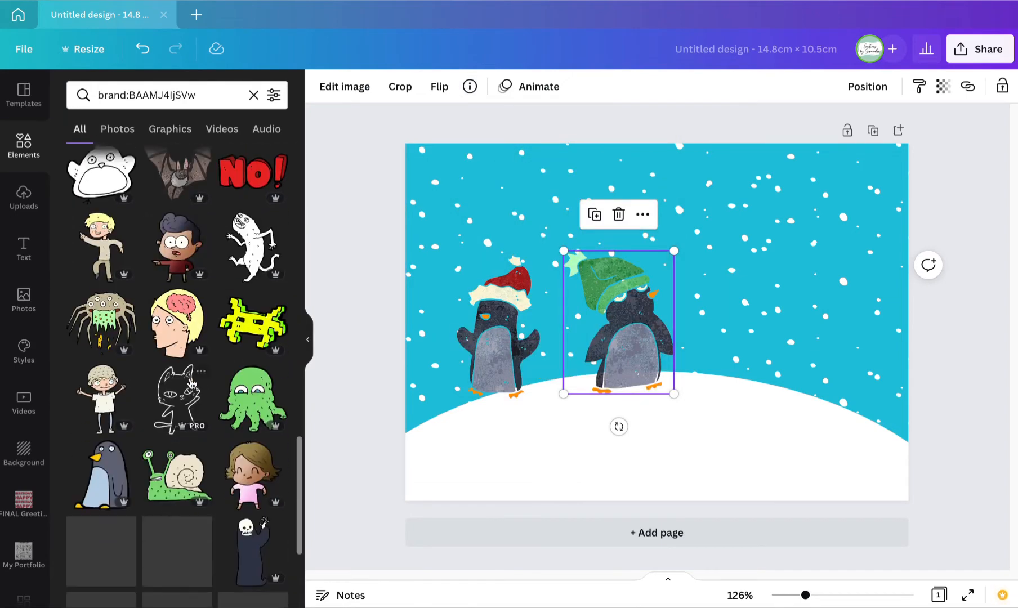
scroll(190, 383, "down", 5)
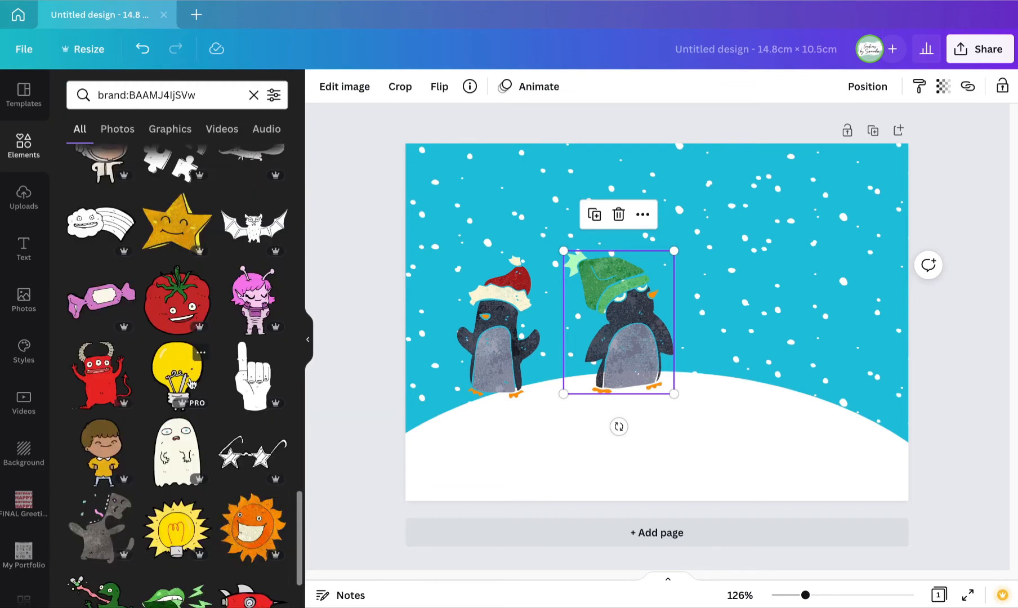
scroll(191, 385, "down", 8)
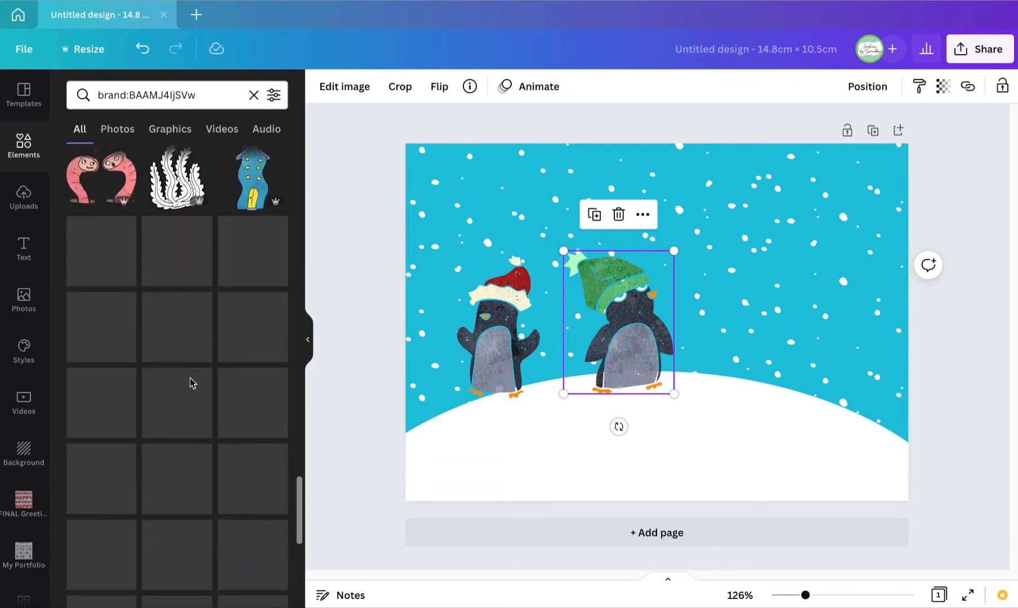
scroll(190, 378, "down", 5)
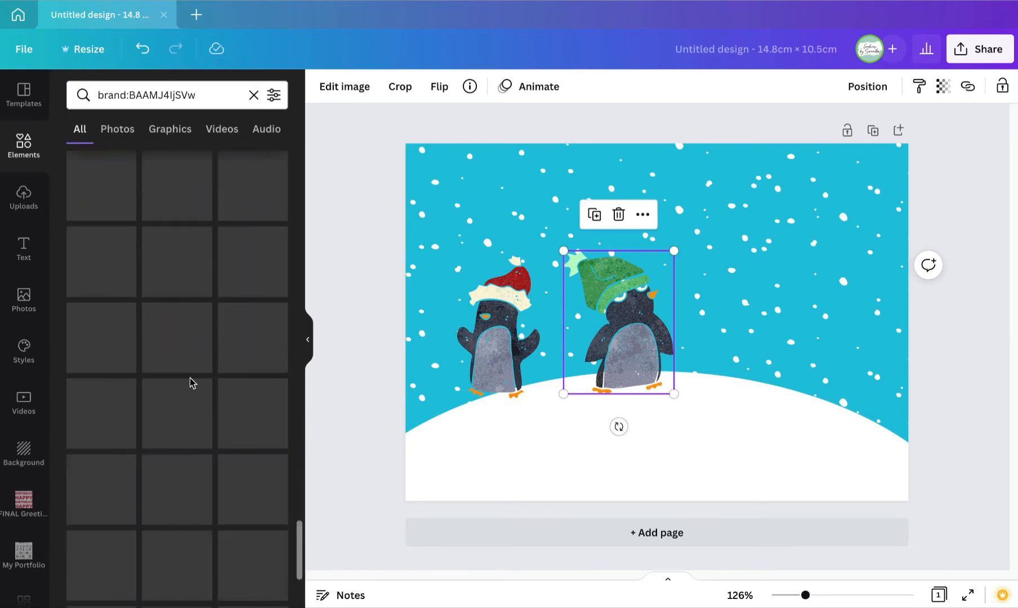
scroll(191, 378, "down", 5)
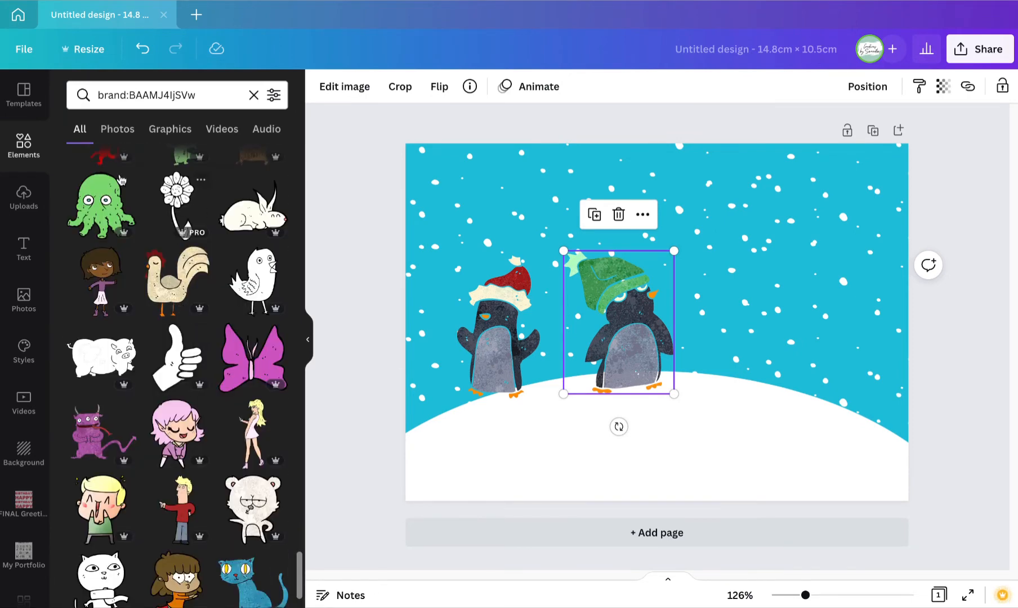
Step: Search the elements for "Christmas penguin" again and limit the results to graphics
left_click(254, 95)
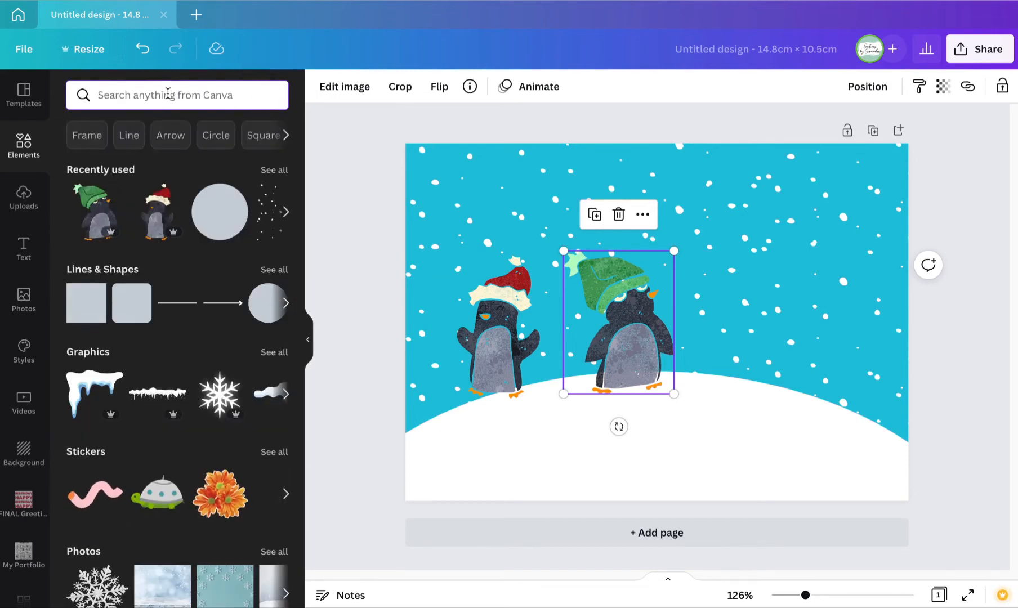
type("ch")
left_click(171, 159)
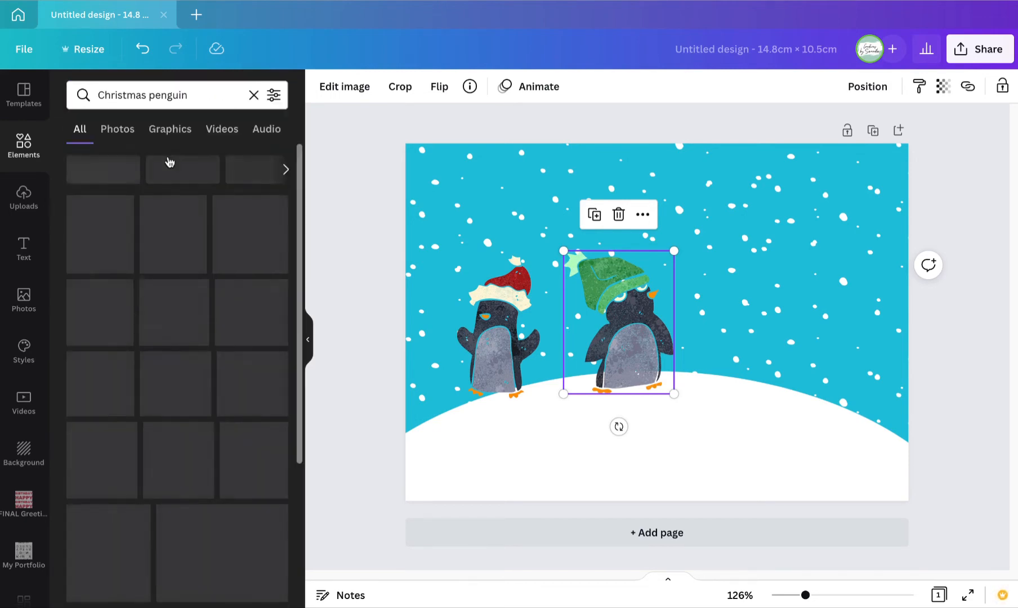
left_click(170, 129)
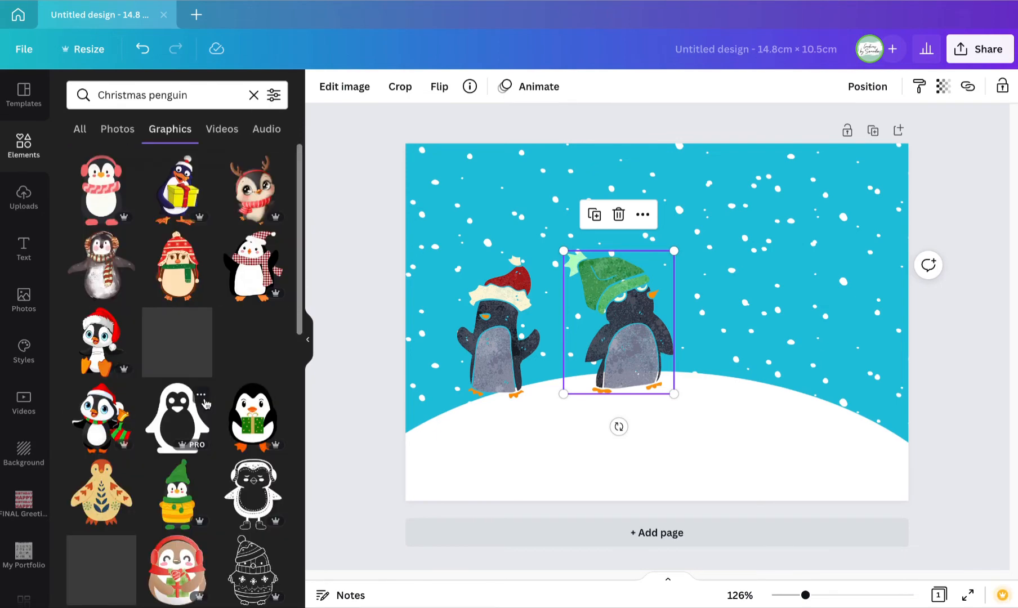
Step: Add the side-facing walking penguin with a red Santa hat and place it on the right side of the hill
scroll(207, 403, "down", 10)
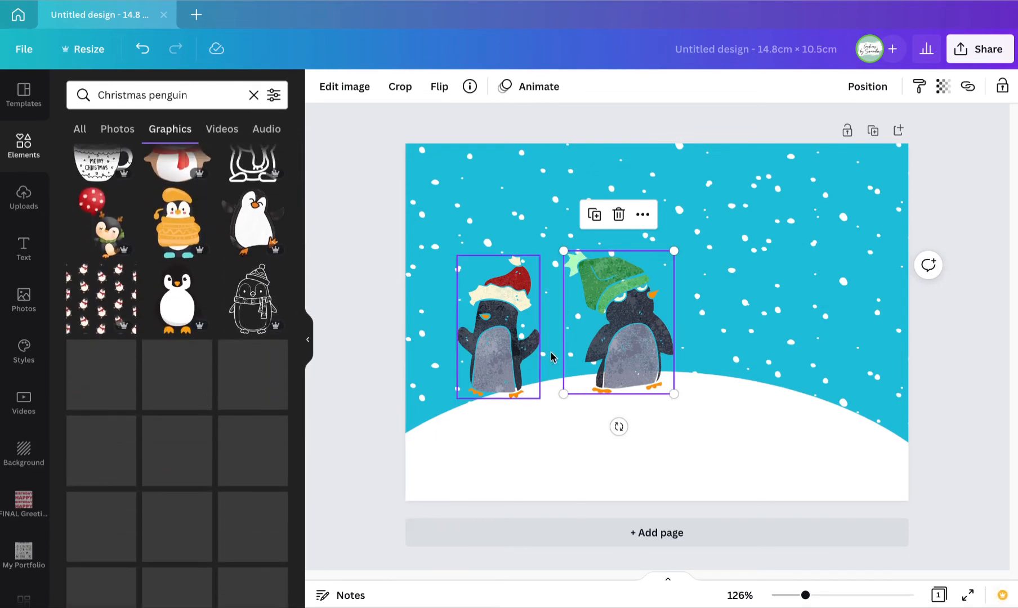
scroll(161, 367, "down", 10)
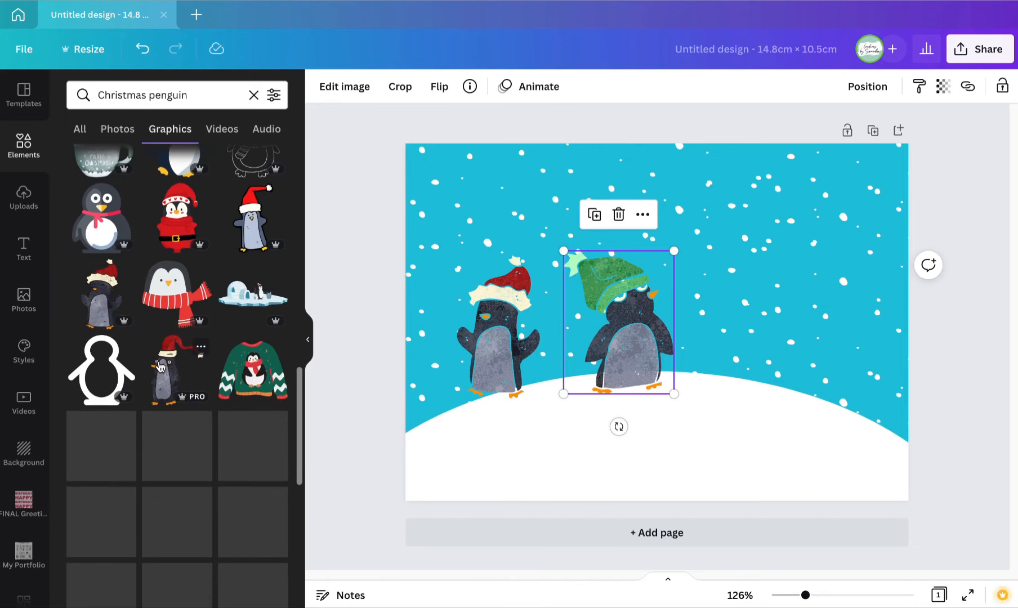
scroll(160, 365, "down", 10)
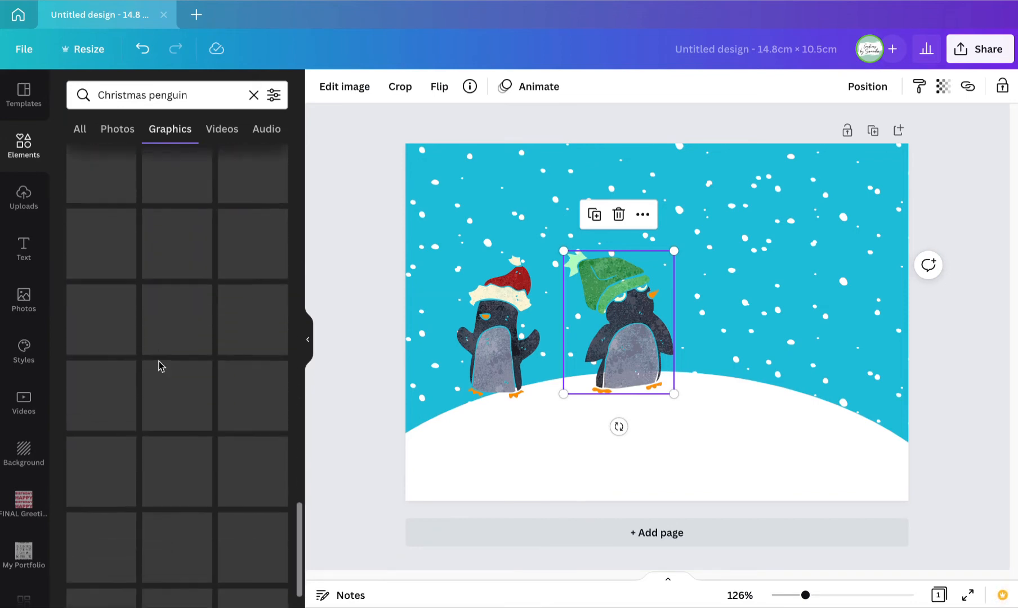
scroll(159, 361, "down", 5)
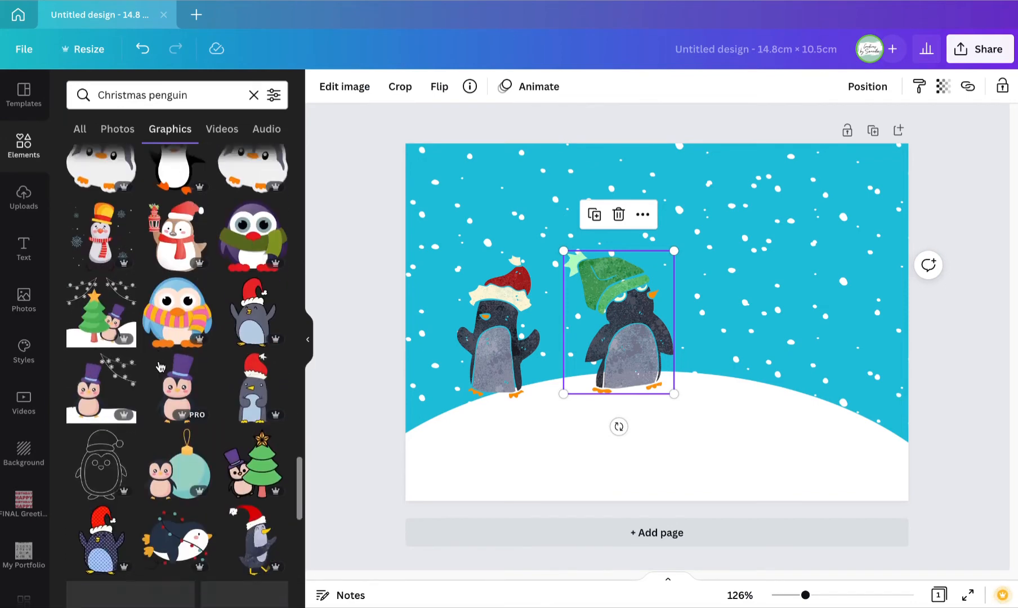
scroll(159, 365, "down", 2)
left_click(159, 365)
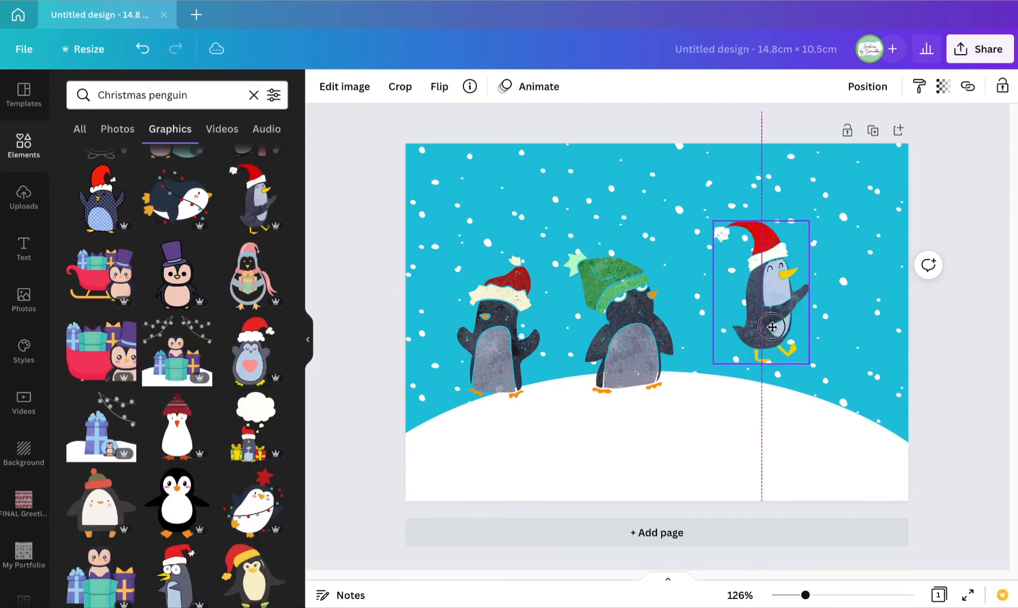
Step: Add the round speckled penguin with raised wings and a red Santa hat in the page's lower right corner
scroll(210, 364, "down", 5)
left_click(250, 264)
left_click_drag(658, 322, 844, 421)
Step: Add another dark penguin with raised wings and a red Santa hat, placed between the green-hatted and walking penguins
scroll(255, 487, "down", 10)
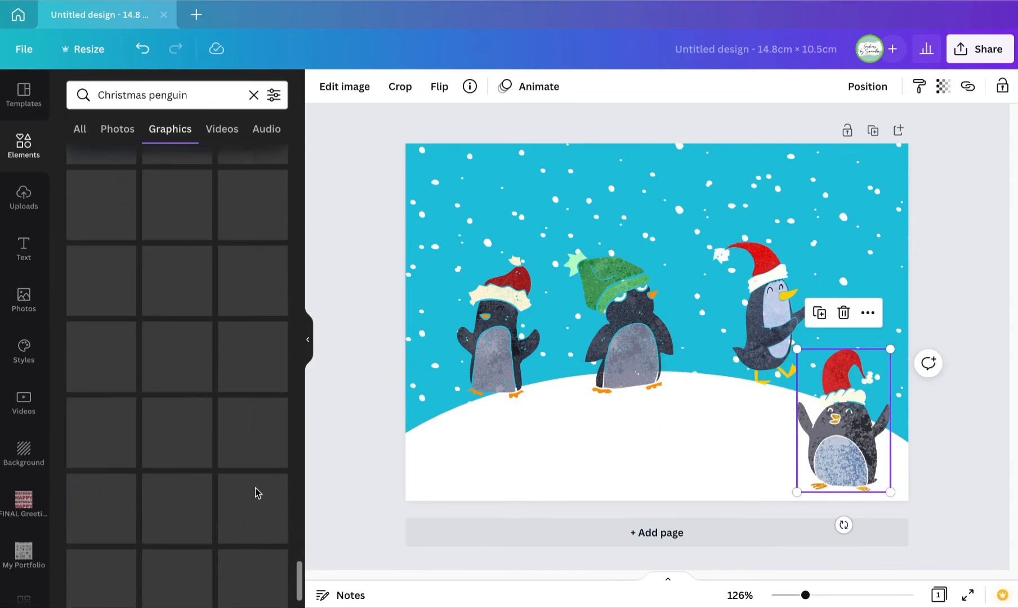
scroll(255, 488, "down", 10)
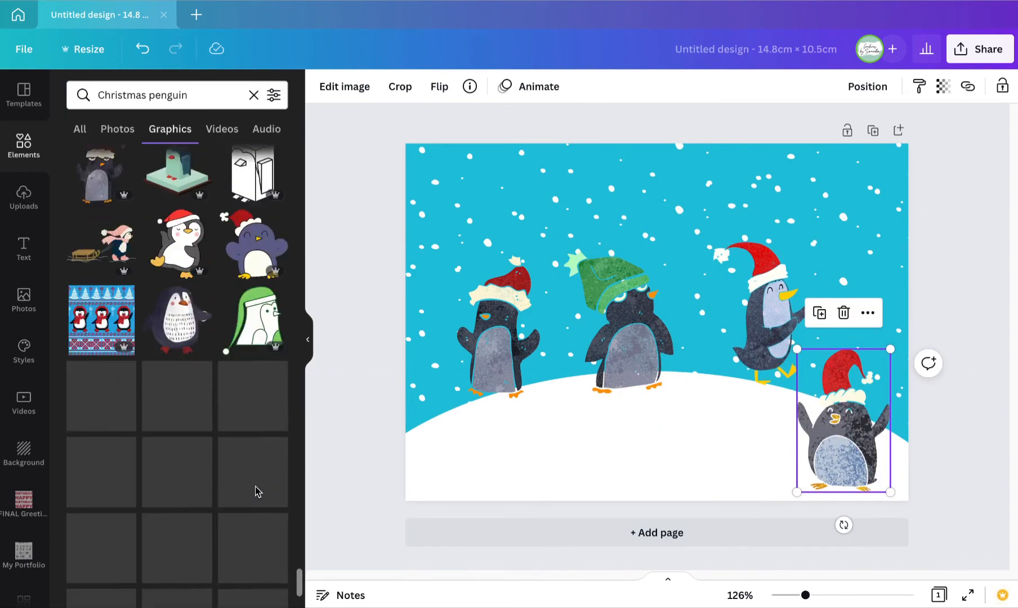
scroll(191, 443, "down", 1)
left_click(103, 271)
left_click_drag(658, 323, 719, 385)
Step: Browse the remaining Christmas penguin graphics for more candidates for the card
scroll(227, 392, "down", 10)
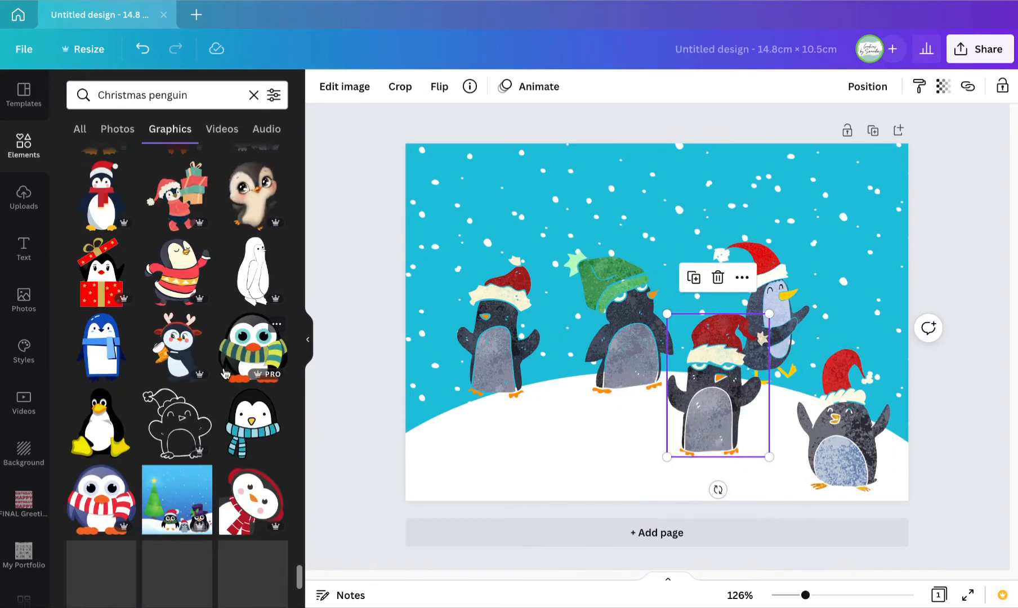
scroll(223, 372, "down", 15)
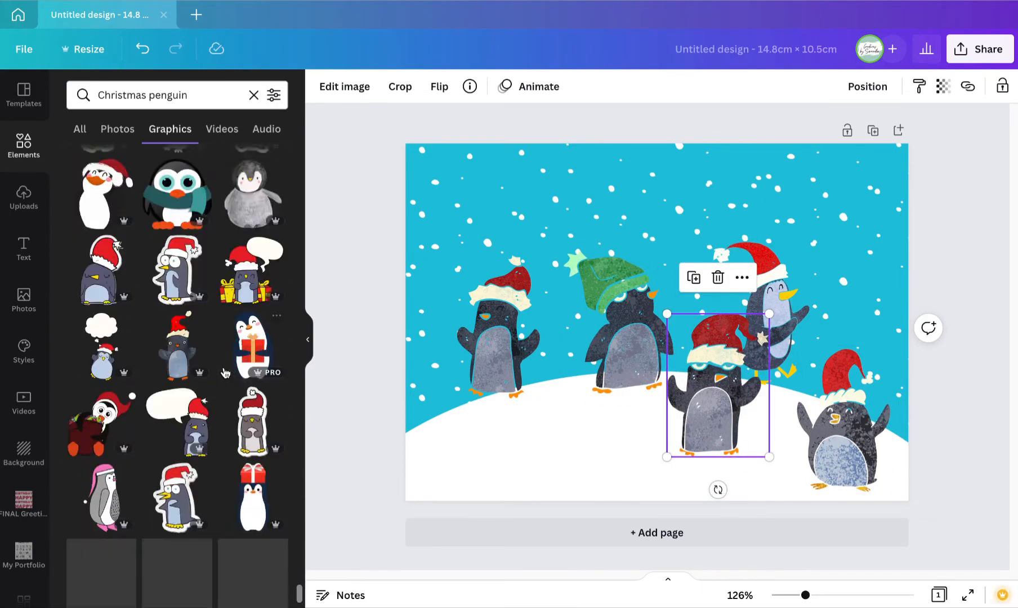
scroll(225, 373, "down", 15)
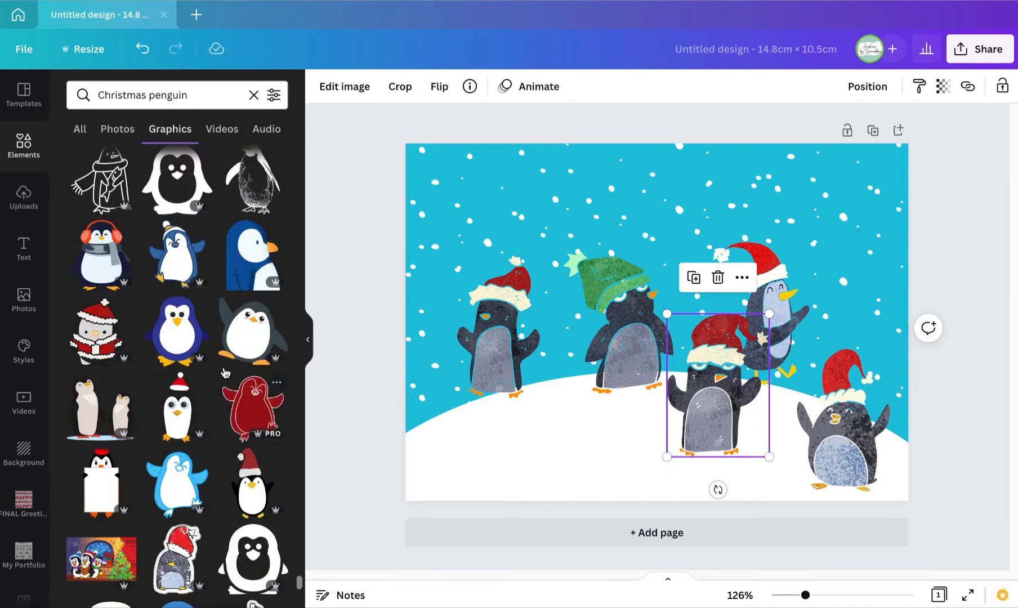
scroll(226, 373, "down", 5)
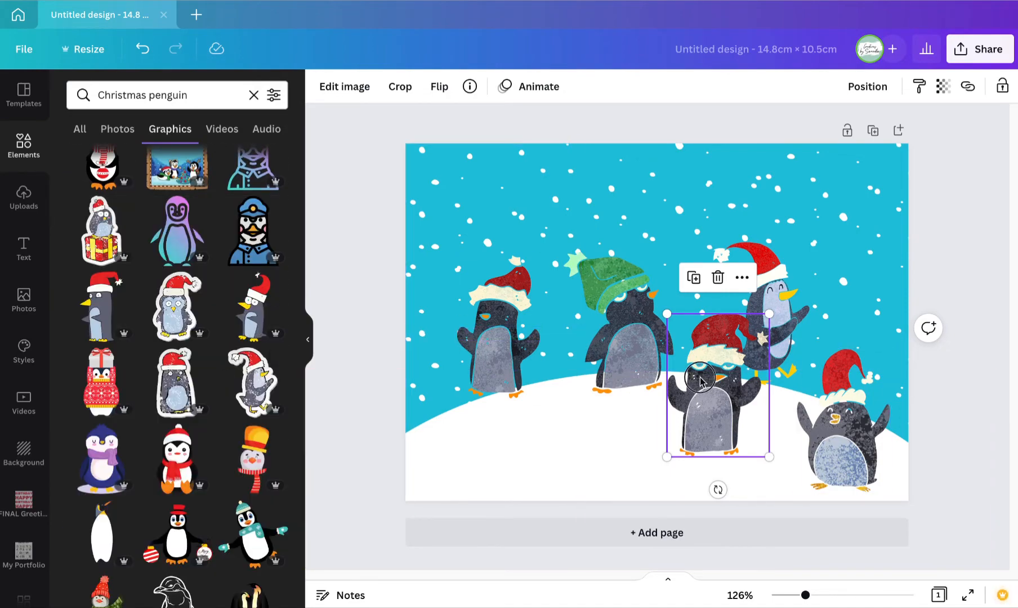
Step: Move the round speckled penguin up the hill and delete the extra dark penguin beside the green-hatted one
left_click_drag(700, 380, 647, 351)
left_click(819, 416)
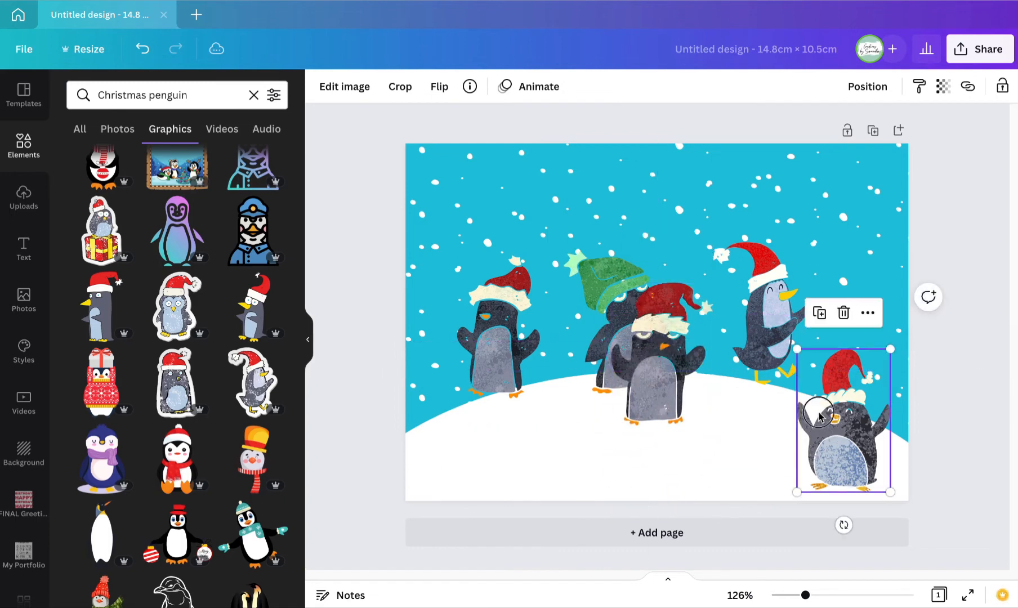
left_click_drag(819, 417, 814, 363)
left_click(649, 381)
key("Delete")
Step: Delete the side-facing walking penguin and move the round speckled penguin into its place on the right side of the hill
left_click(758, 290)
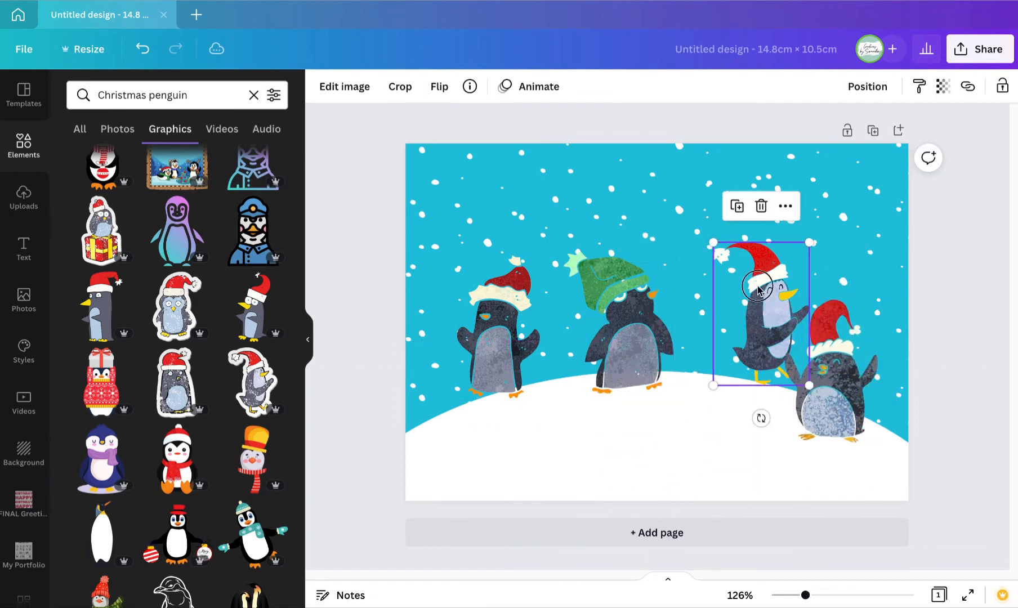
left_click_drag(758, 290, 780, 209)
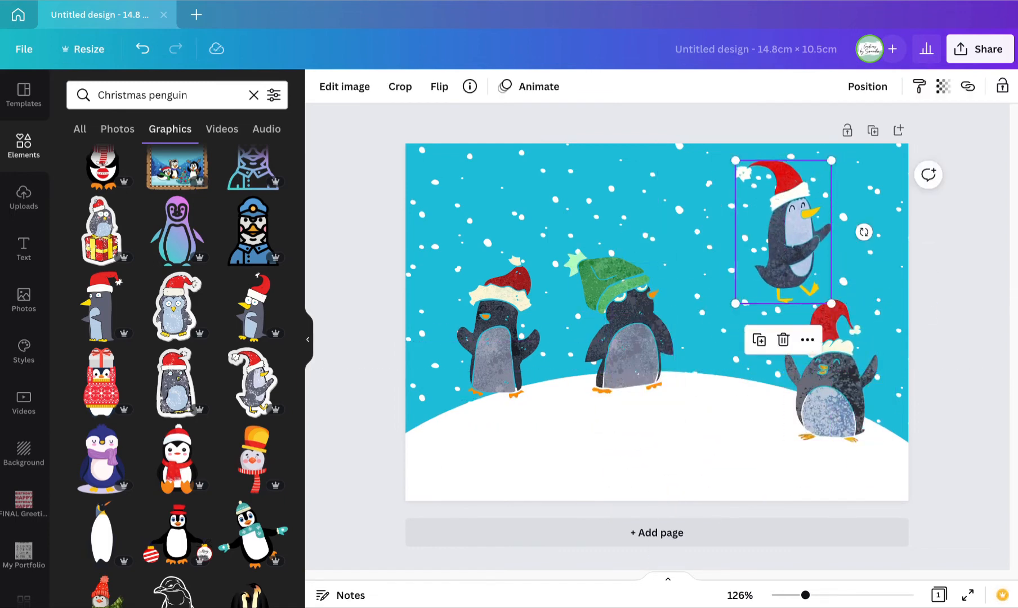
key("Delete")
left_click_drag(819, 395, 749, 356)
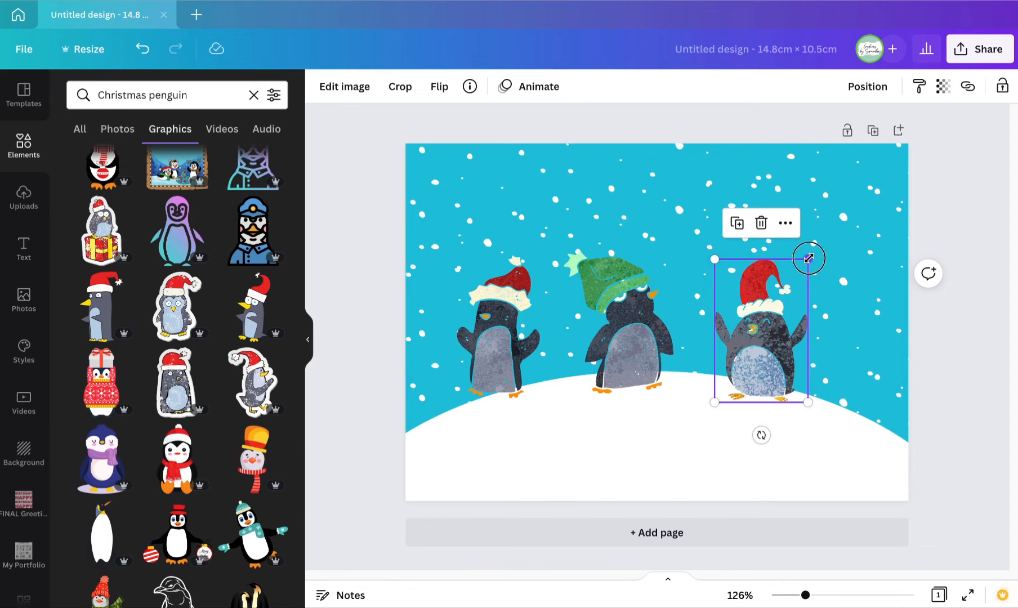
Step: Enlarge the round speckled penguin and the green-hatted penguin to similar heights and set both lower on the snow hill
left_click_drag(809, 258, 848, 224)
left_click_drag(787, 310, 816, 323)
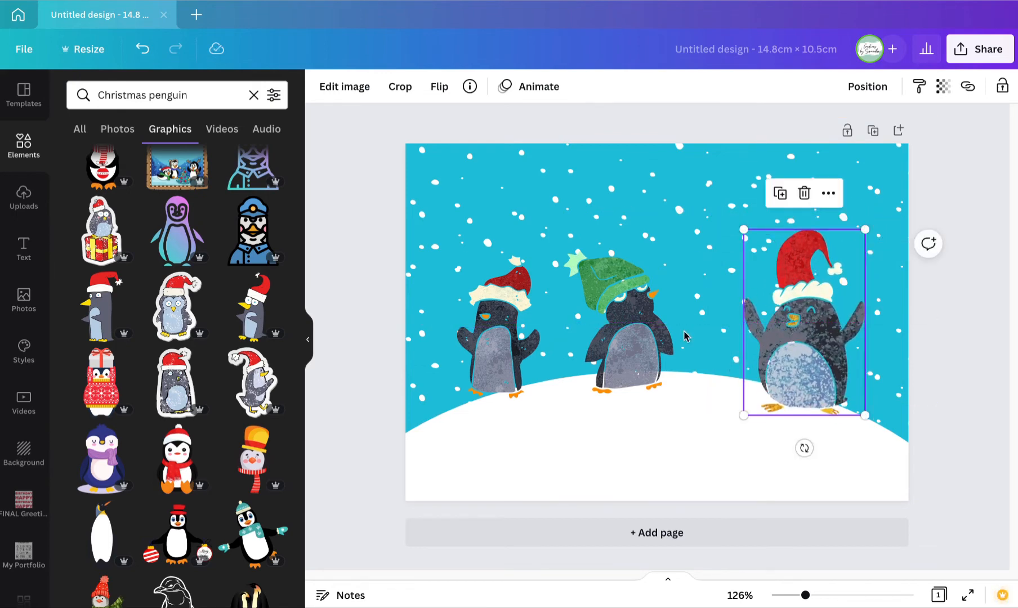
left_click(669, 330)
left_click_drag(674, 249, 714, 200)
left_click_drag(655, 267, 675, 283)
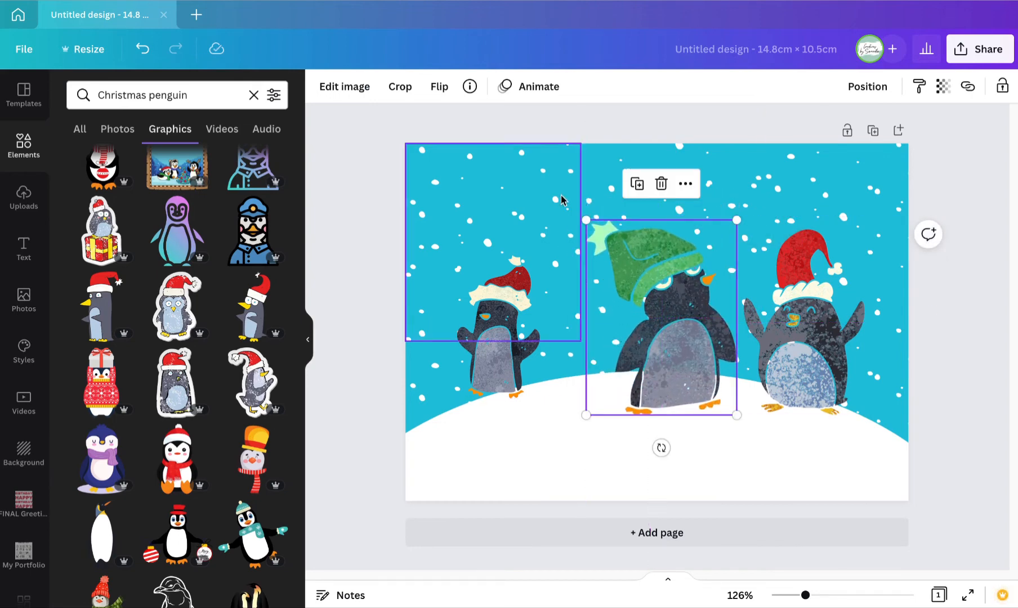
left_click_drag(587, 220, 598, 230)
Step: Enlarge the leftmost red-hatted penguin to match the other two and stand it on the left slope of the hill
left_click_drag(488, 310, 519, 325)
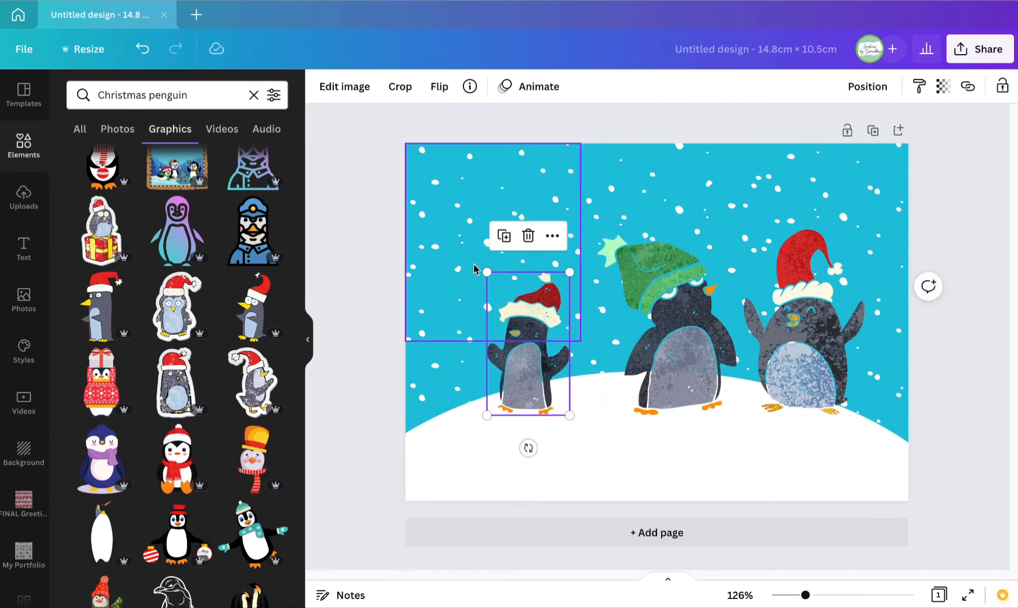
left_click_drag(486, 271, 453, 239)
left_click_drag(505, 353, 496, 356)
Step: Fine-tune the positions of the green-hatted and round speckled penguins so all three are evenly spaced across the hill
mouse_move(648, 355)
left_mouse_down()
mouse_move(621, 356)
mouse_move(657, 366)
left_mouse_up()
left_click_drag(819, 348, 818, 354)
left_click(983, 324)
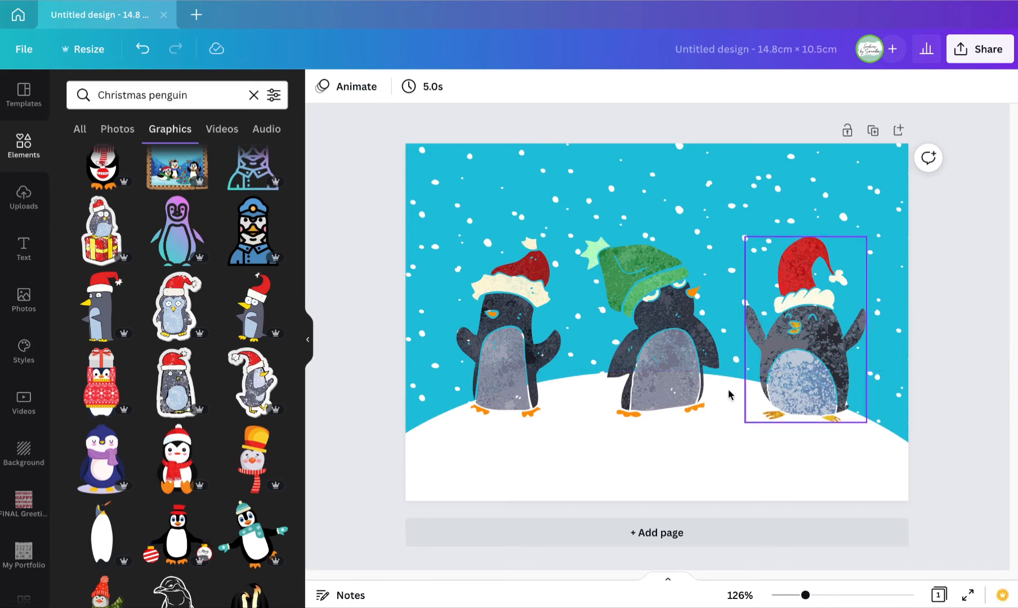
left_click(826, 381)
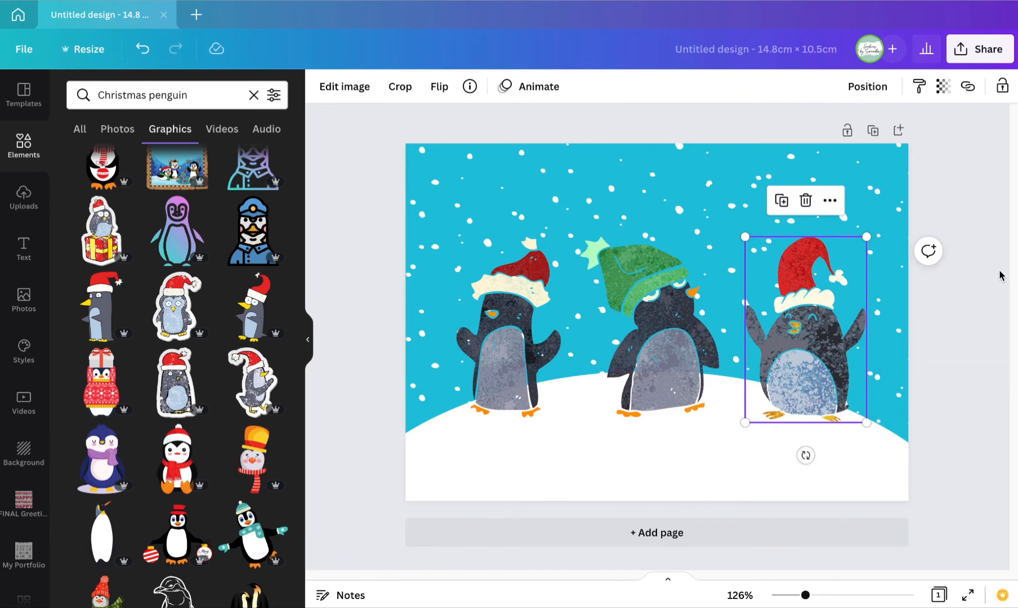
left_click(1010, 199)
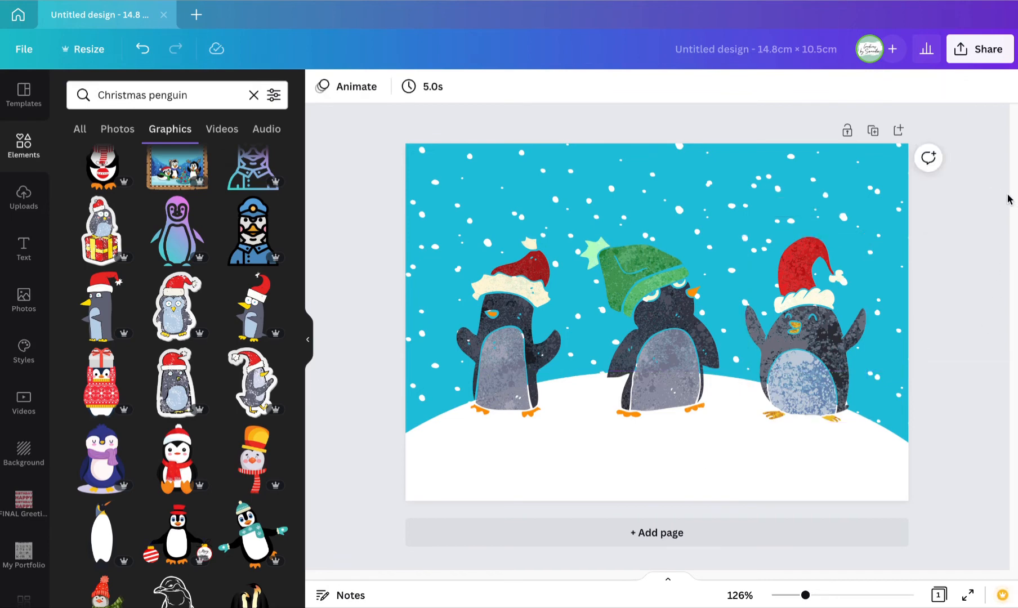